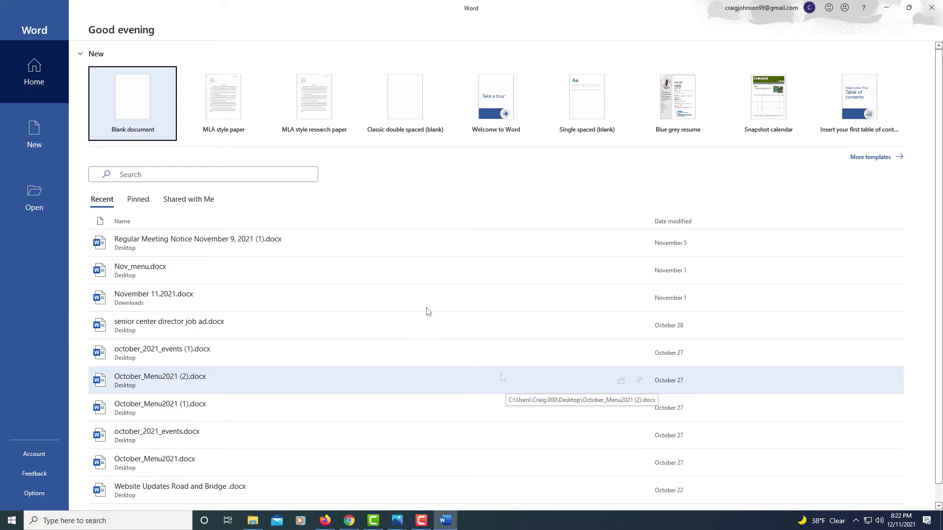
Create a blank document and open the chart insertion dialog
click(147, 120)
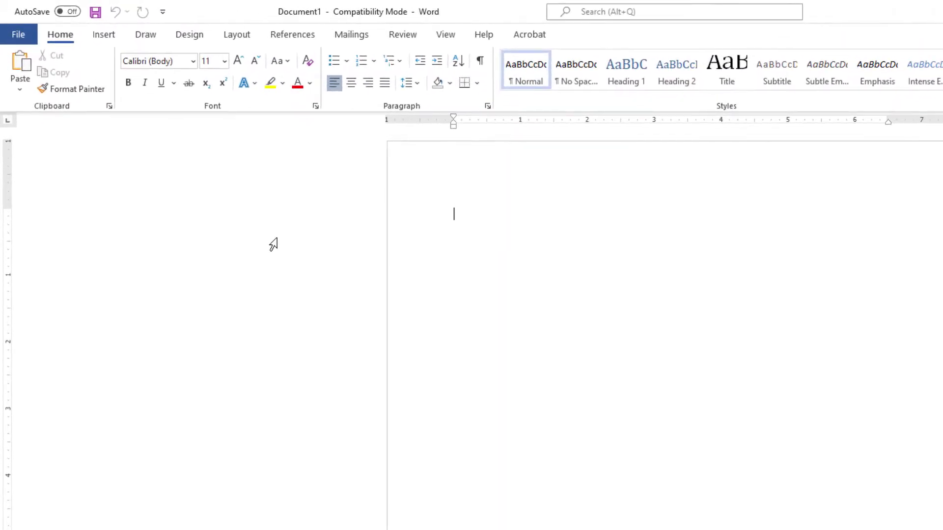
click(108, 41)
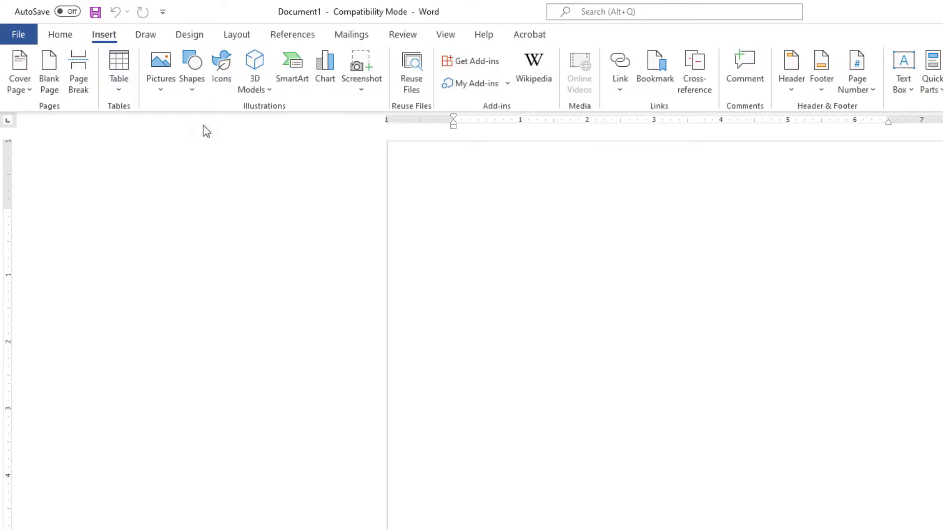
click(333, 91)
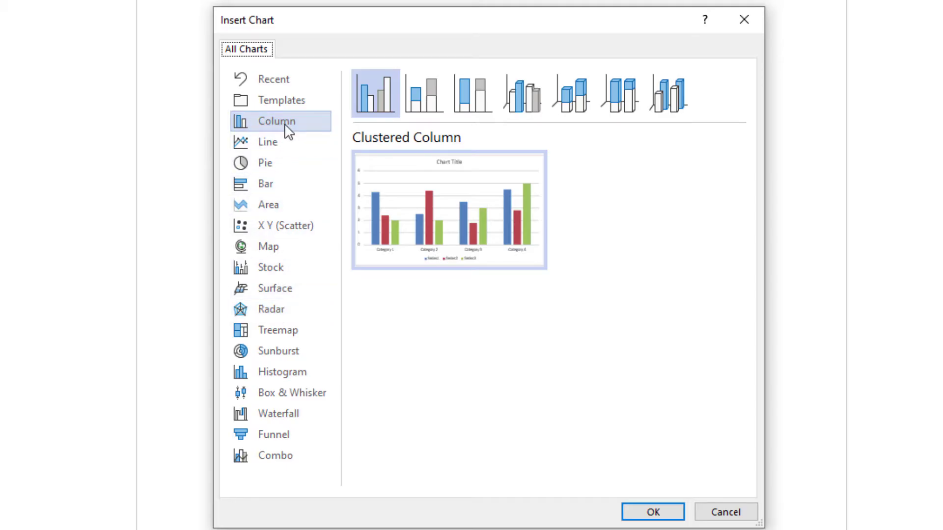
Preview the Line, Pie, Bar, Area and Map chart types
click(285, 149)
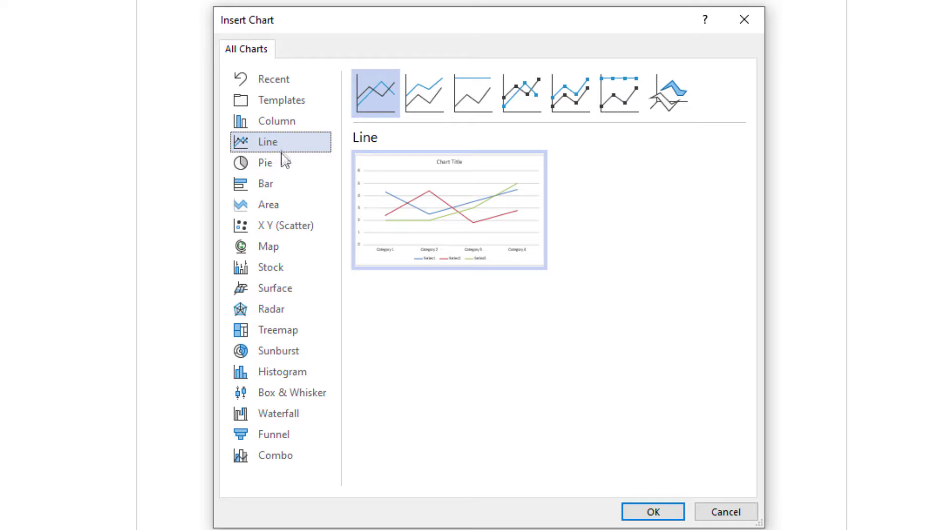
click(286, 164)
click(287, 184)
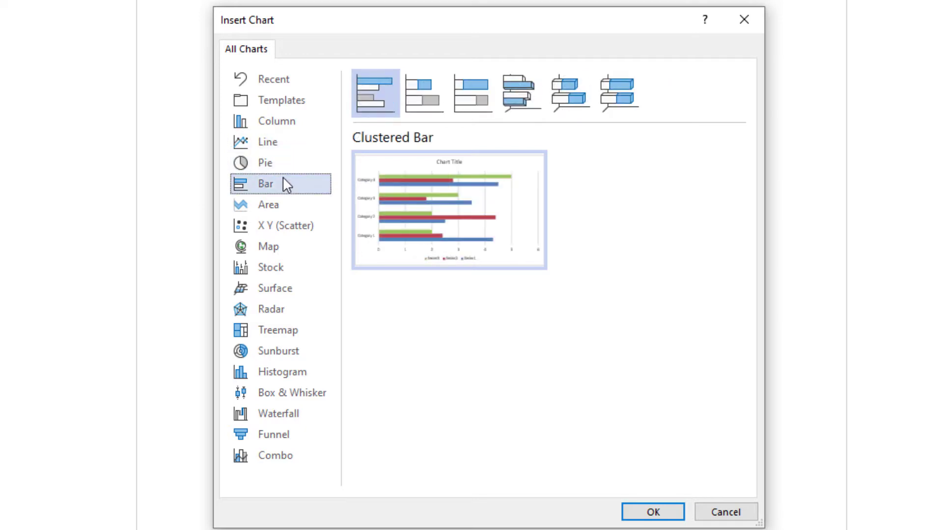
click(286, 207)
click(286, 246)
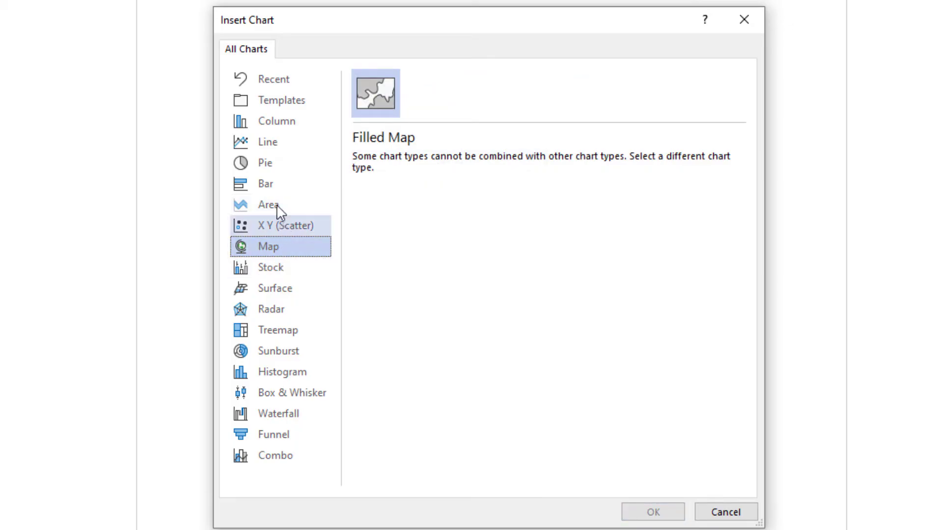
Switch to the Column chart type and preview its clustered, stacked and 100% stacked variants
click(302, 130)
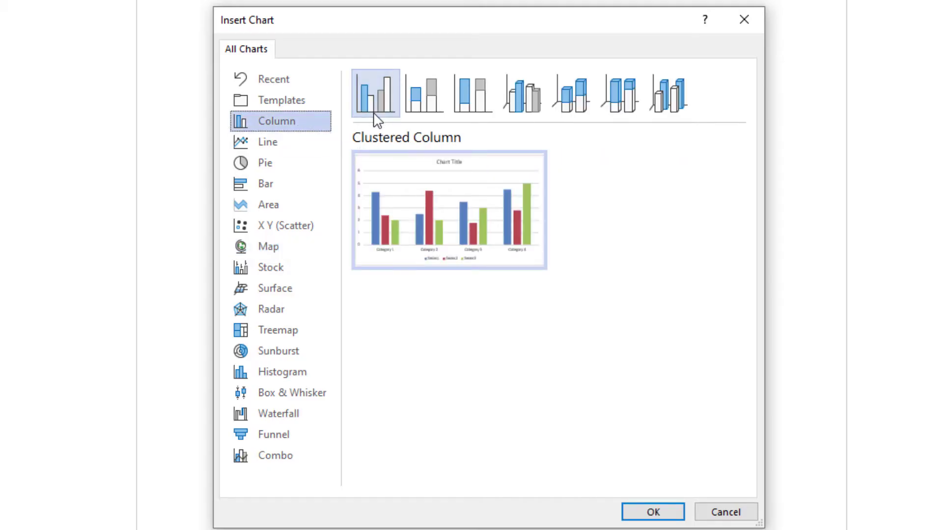
mouse_move(401, 206)
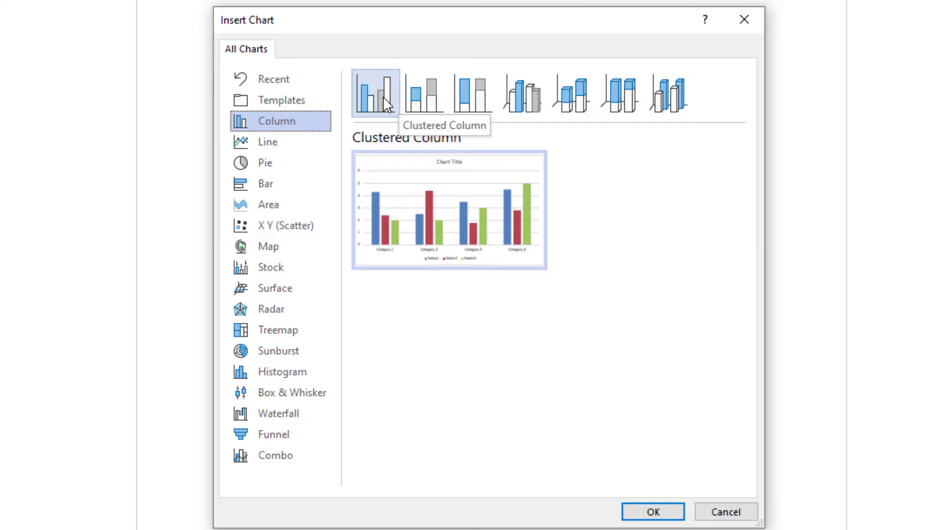
click(431, 109)
mouse_move(441, 200)
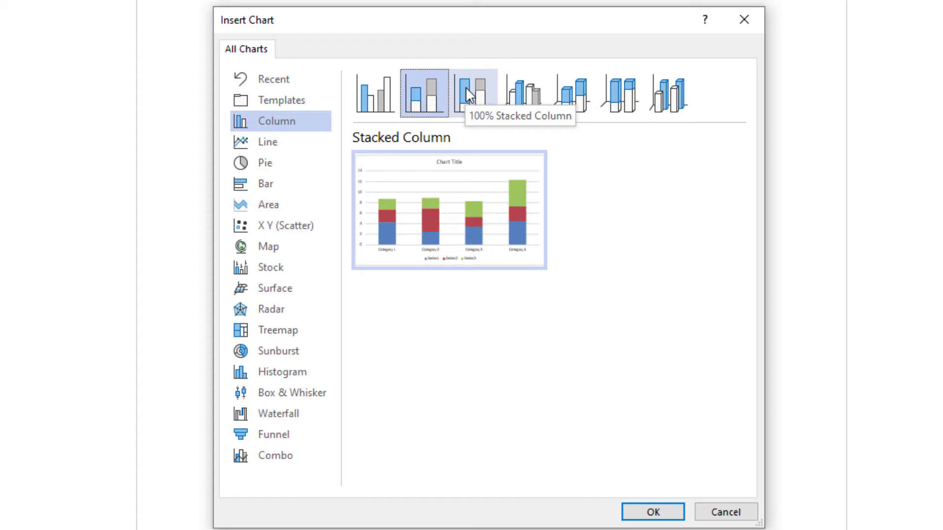
click(466, 91)
mouse_move(466, 194)
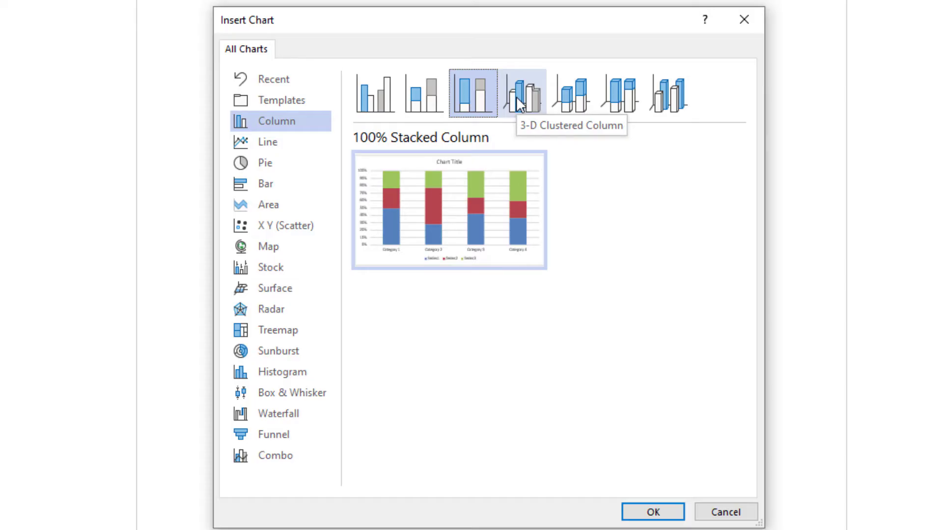
Insert a 3-D Clustered Column chart into the document
click(516, 96)
mouse_move(499, 214)
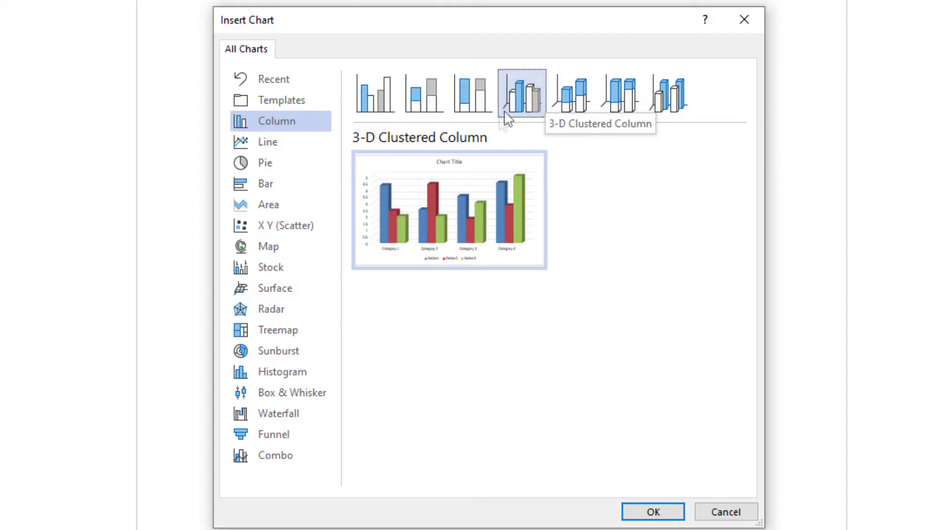
mouse_move(450, 167)
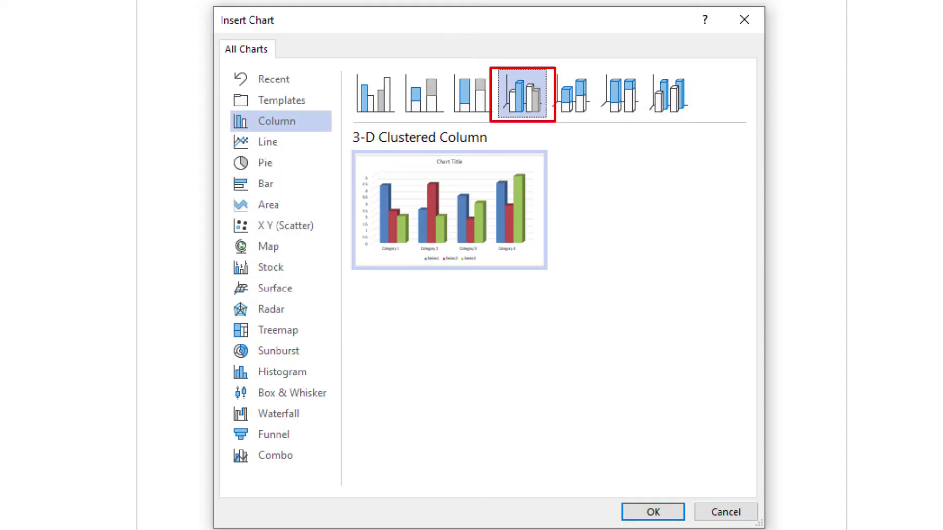
click(653, 513)
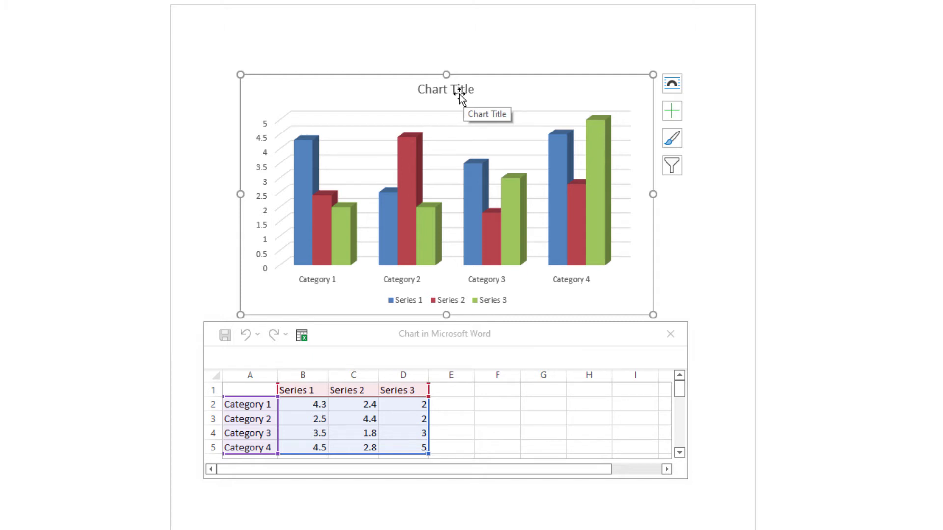
Replace the chart title with "Movie Sales By Quarter"
click(459, 92)
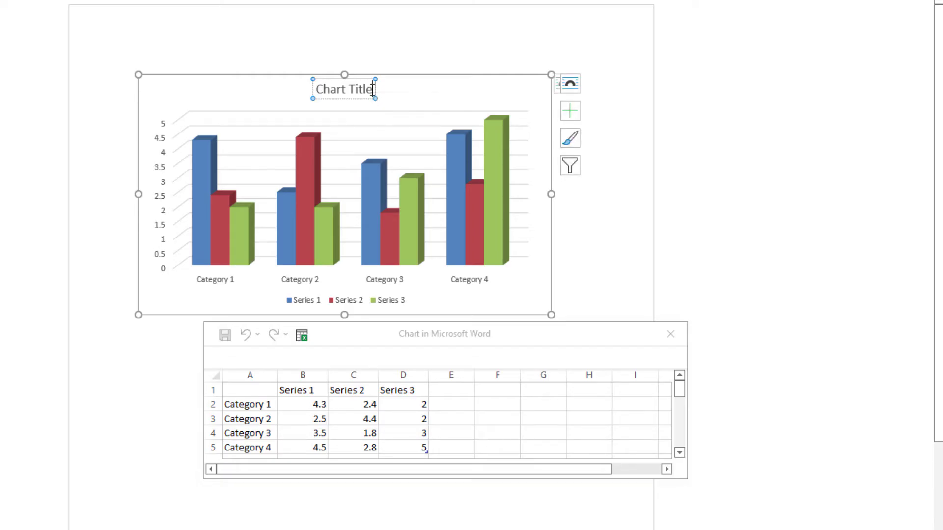
click(374, 89)
key(BackSpace)
key(BackSpace)
key(BackSpace)
key(BackSpace)
key(BackSpace)
key(BackSpace)
key(BackSpace)
key(BackSpace)
key(BackSpace)
key(BackSpace)
key(BackSpace)
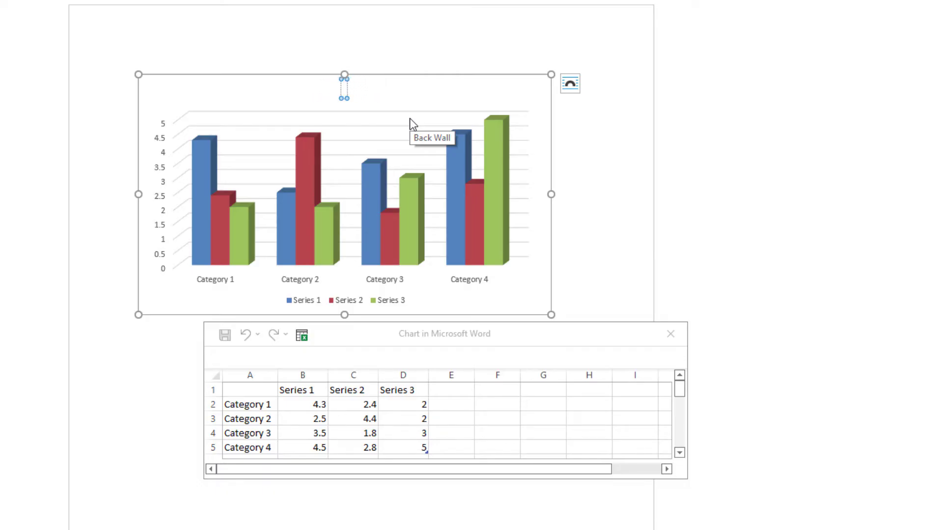
text(Movie)
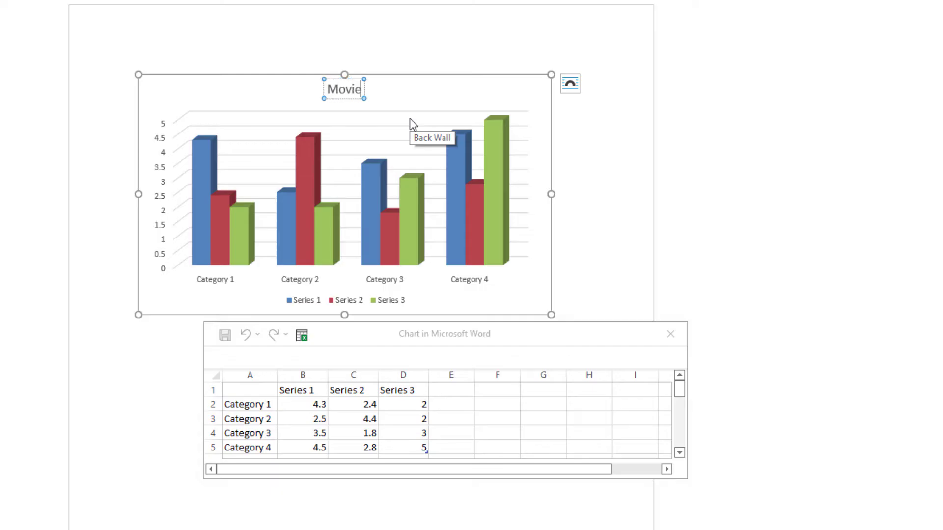
text( Sale)
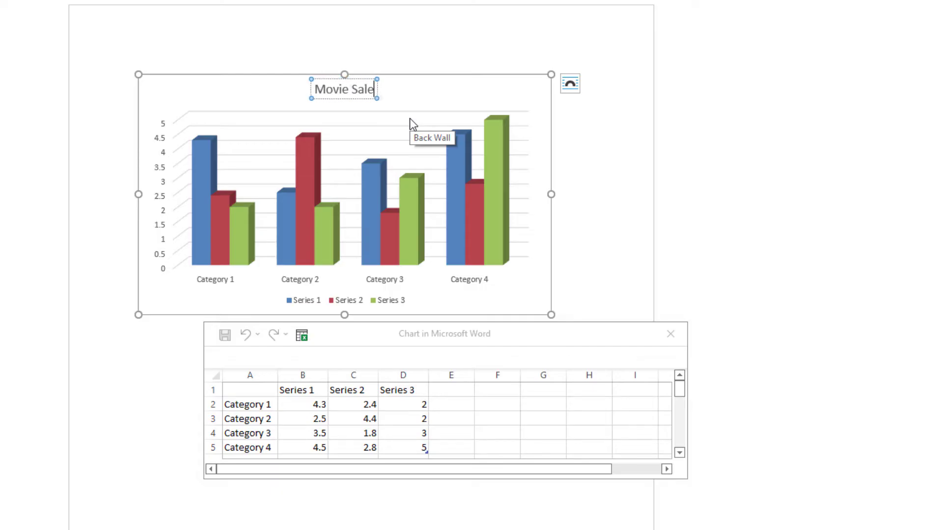
text(s By Q)
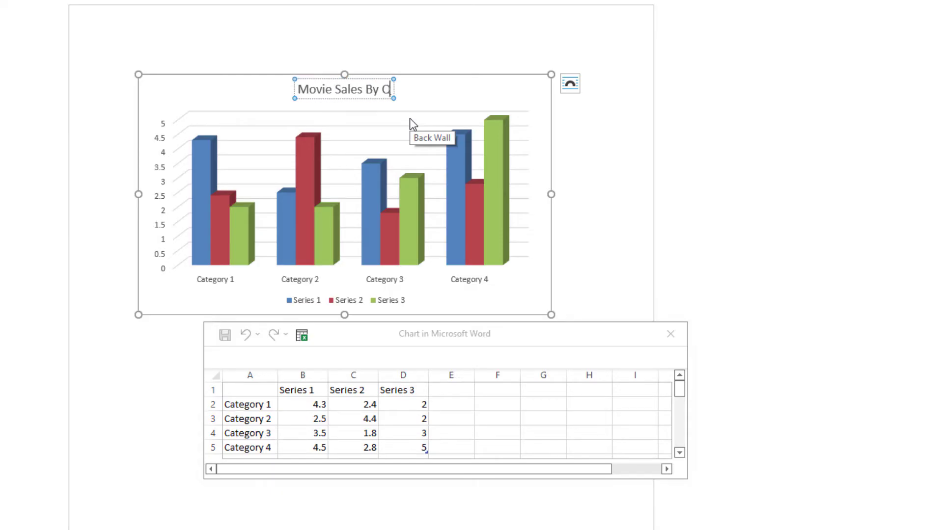
text(uarter)
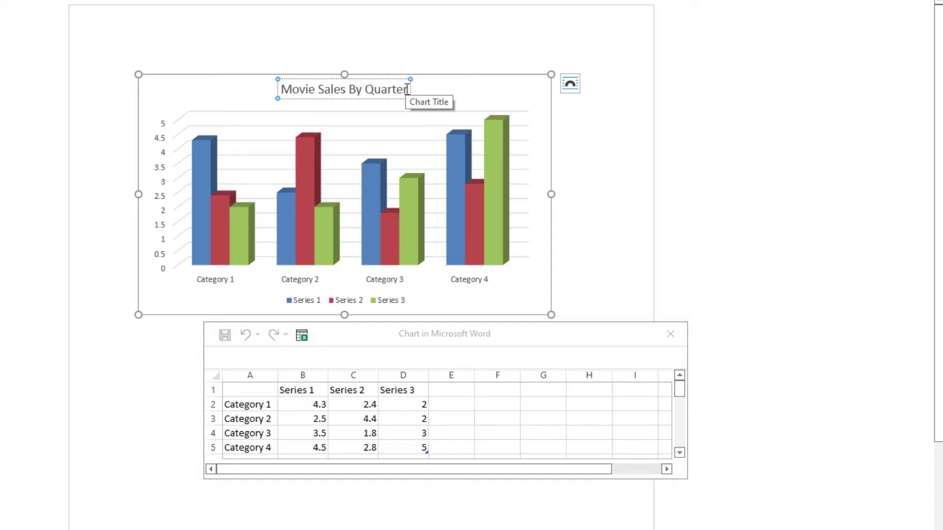
Make the whole chart title bold and set its font size to 18
drag(408, 89, 294, 92)
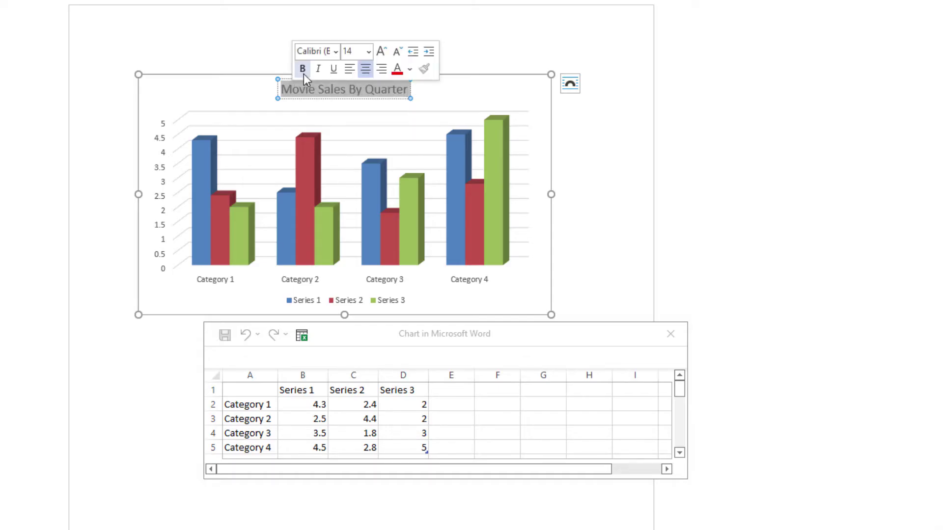
click(303, 72)
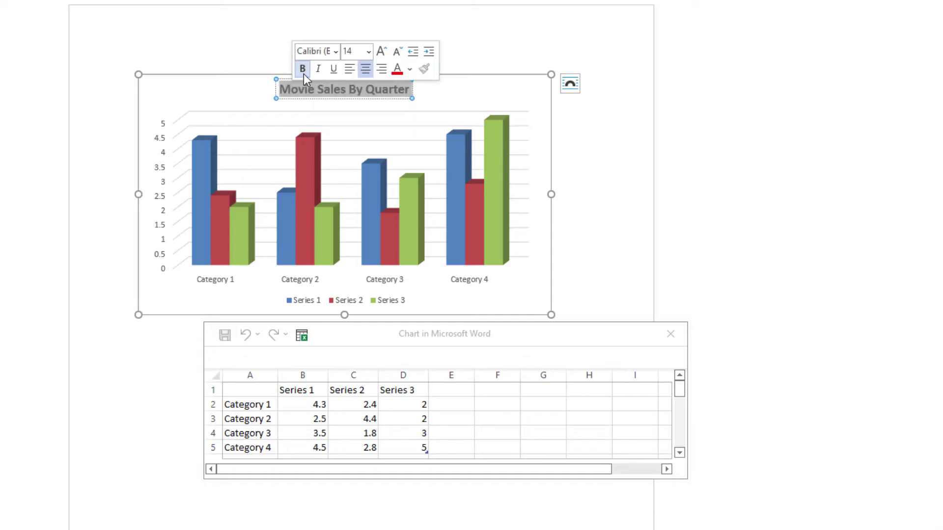
click(369, 51)
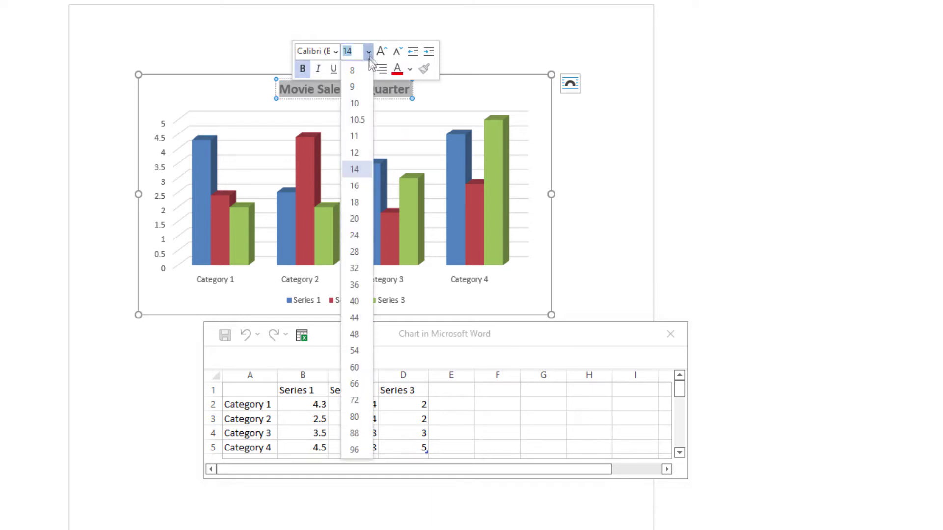
click(354, 202)
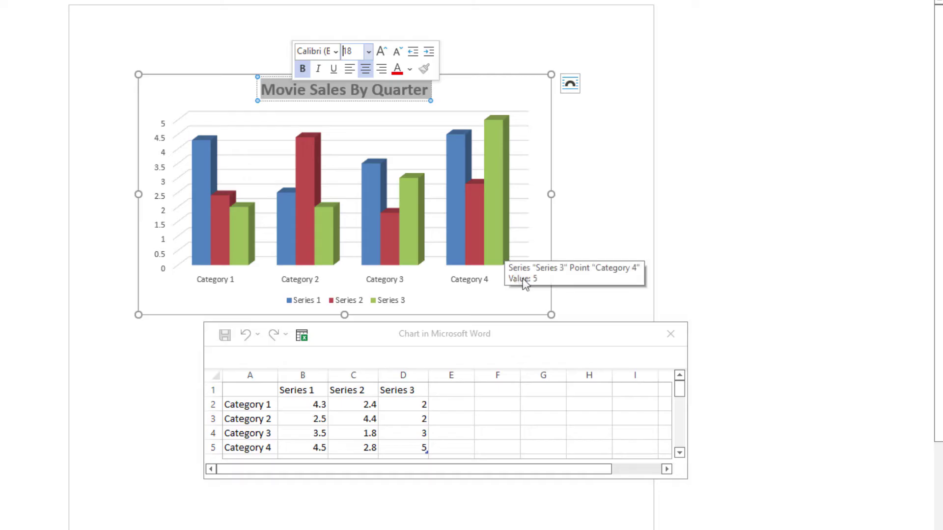
Move the chart data window so it sits directly beneath the chart, and deselect the chart title
click(561, 331)
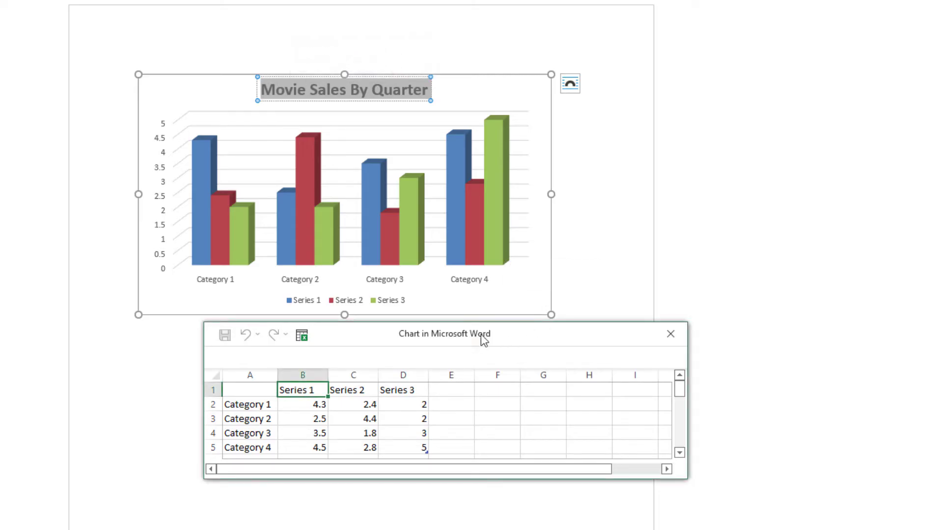
drag(544, 333, 442, 340)
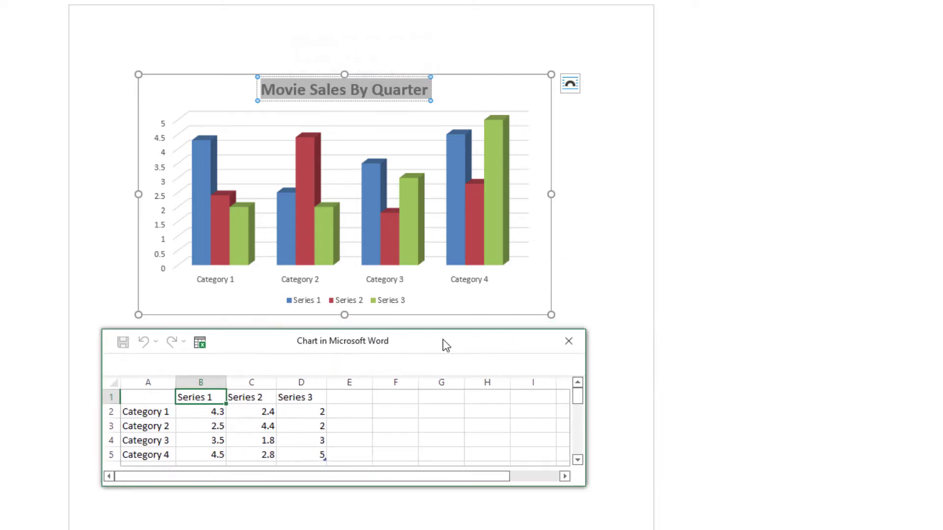
click(217, 289)
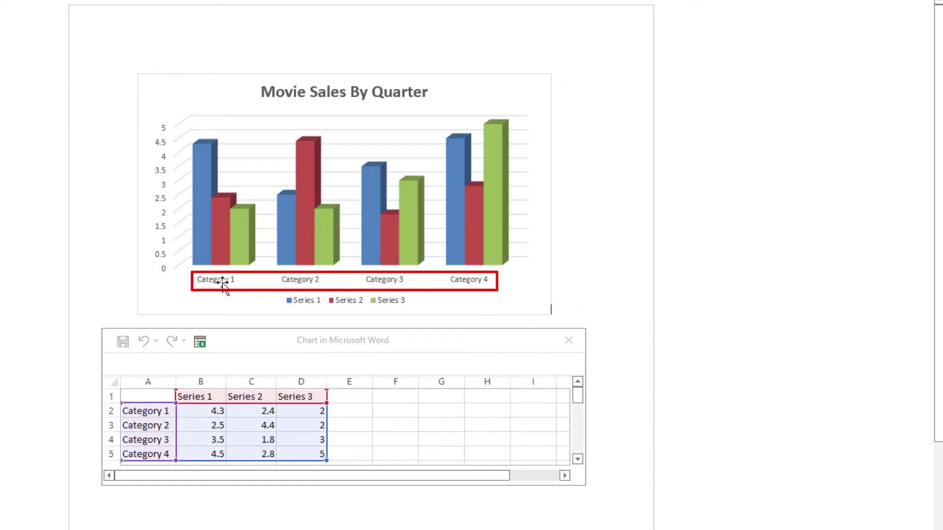
Replace the Category 1 label in cell A2 of the chart data with 2016
click(148, 413)
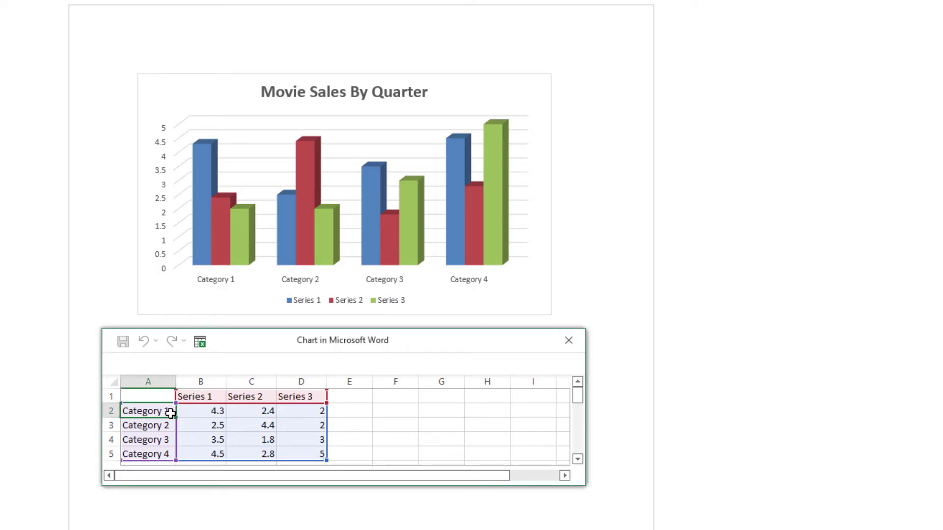
double_click(149, 411)
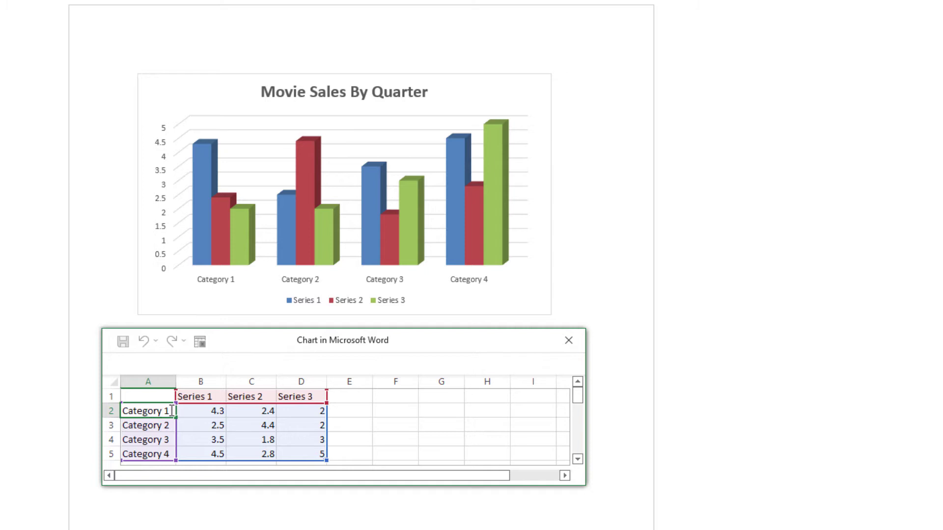
key(BackSpace)
key(BackSpace)
key(BackSpace)
key(BackSpace)
key(BackSpace)
key(BackSpace)
key(BackSpace)
key(BackSpace)
key(BackSpace)
key(BackSpace)
text(2016)
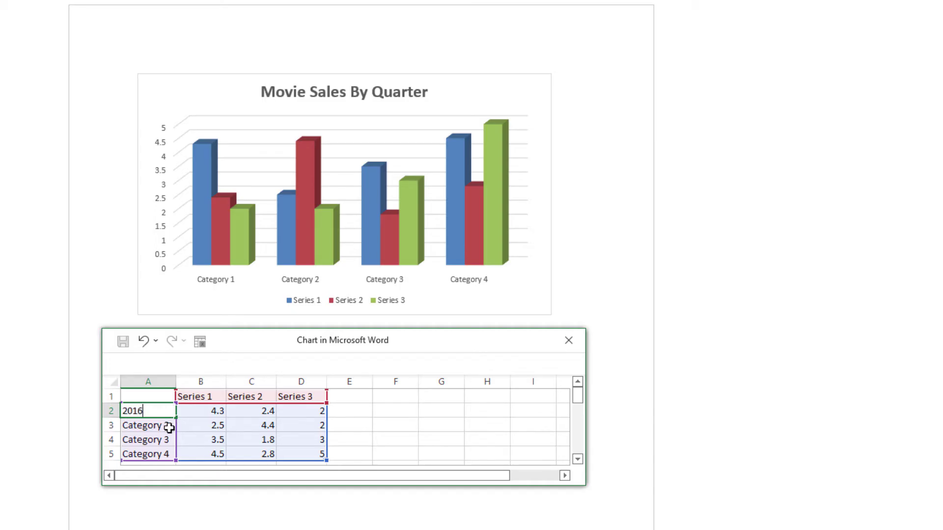
Replace the Category 2 label in cell A3 of the chart data with 2017
click(166, 425)
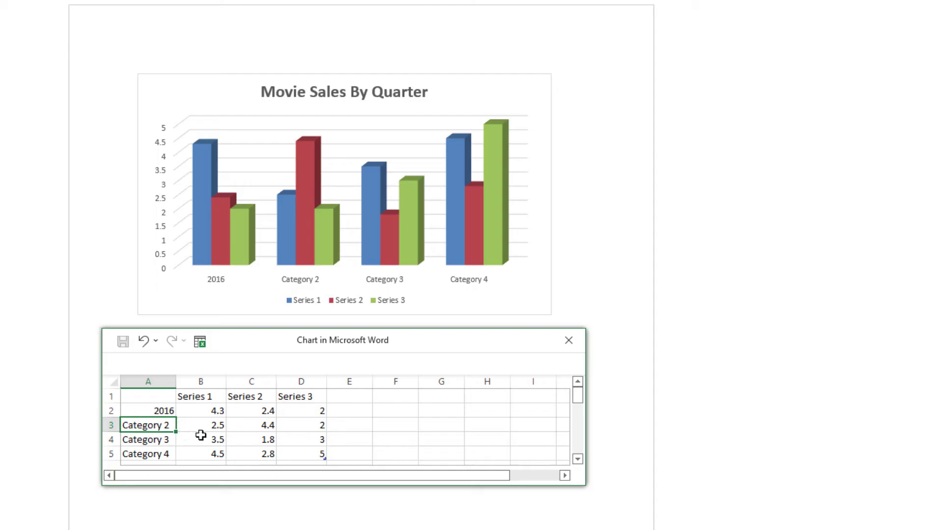
double_click(171, 425)
key(BackSpace)
key(BackSpace)
key(BackSpace)
key(BackSpace)
key(BackSpace)
key(BackSpace)
key(BackSpace)
key(BackSpace)
key(BackSpace)
key(BackSpace)
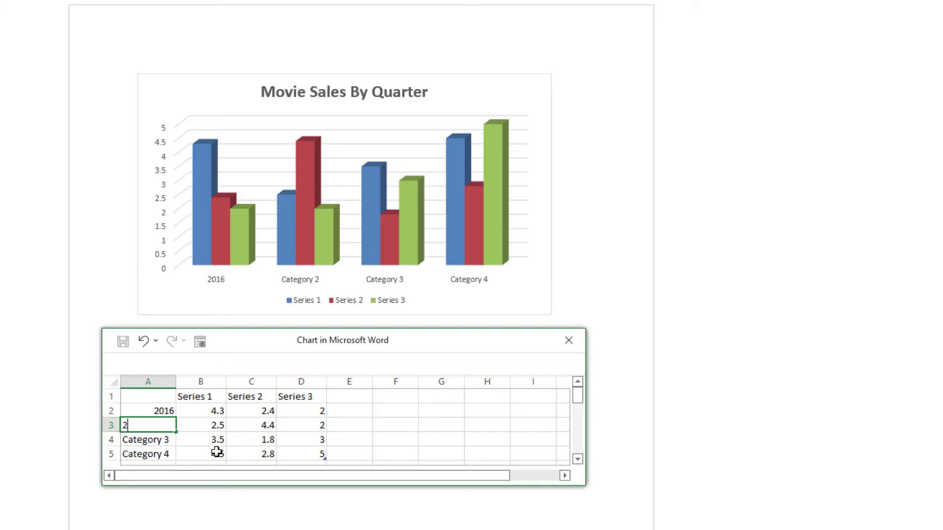
Replace the Category 3 label in cell A4 of the chart data with 2018
click(172, 441)
double_click(171, 440)
key(BackSpace)
key(BackSpace)
key(BackSpace)
key(BackSpace)
key(BackSpace)
key(BackSpace)
key(BackSpace)
key(BackSpace)
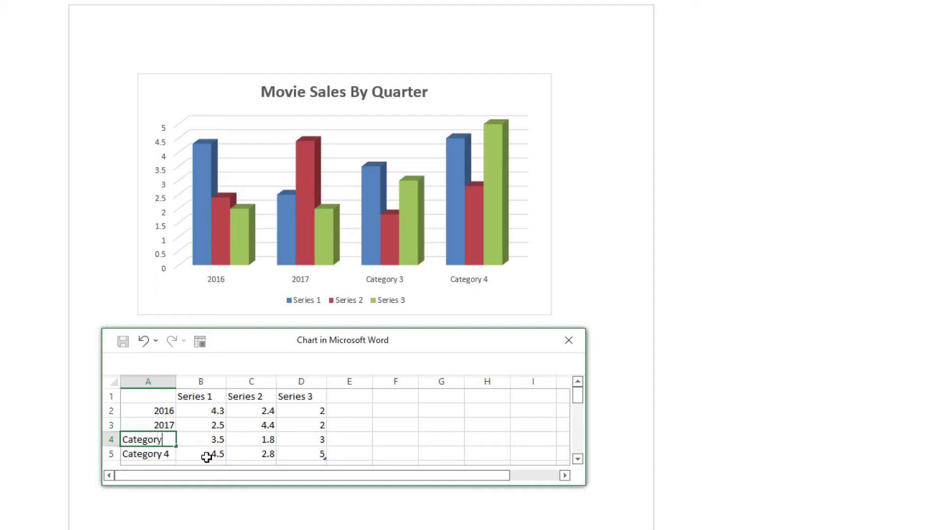
text(2018)
Replace the Category 4 label in cell A5 of the chart data with 2019
click(174, 455)
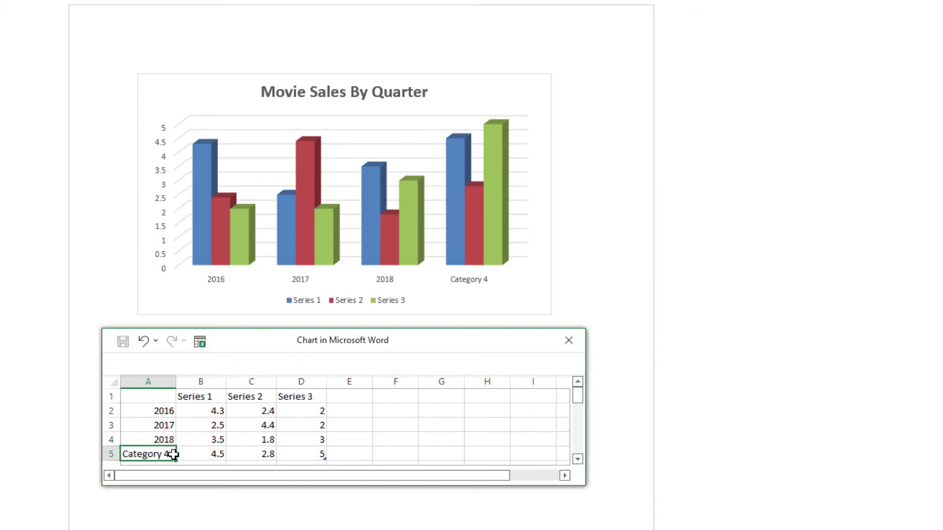
double_click(173, 455)
key(BackSpace)
key(BackSpace)
key(BackSpace)
key(BackSpace)
key(BackSpace)
key(BackSpace)
key(BackSpace)
key(BackSpace)
key(BackSpace)
text(2019)
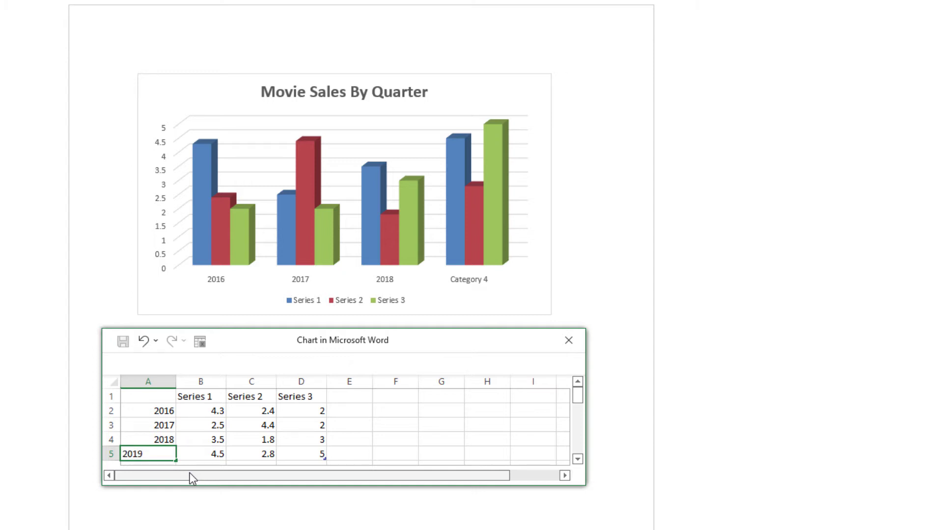
key(Return)
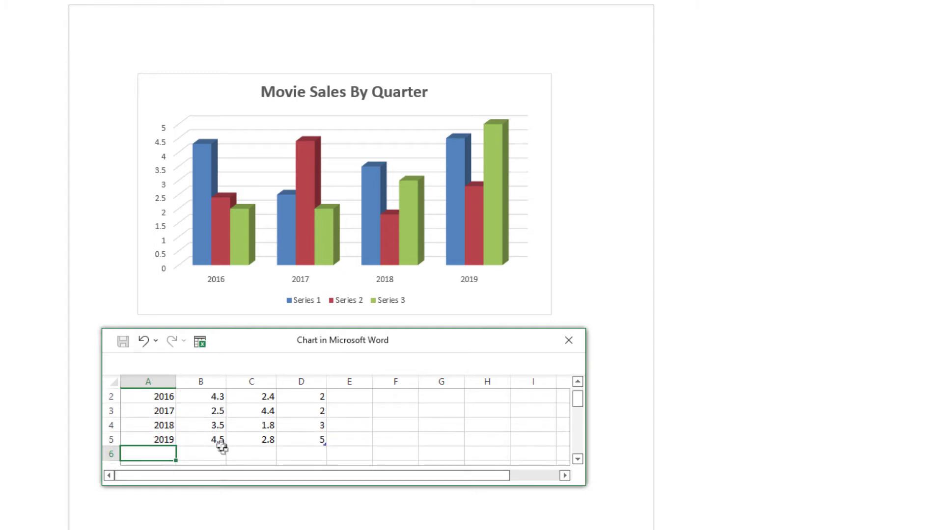
Replace the Series 1 header in cell B1 of the chart data with Quarter 1
scroll(217, 461, up, 1)
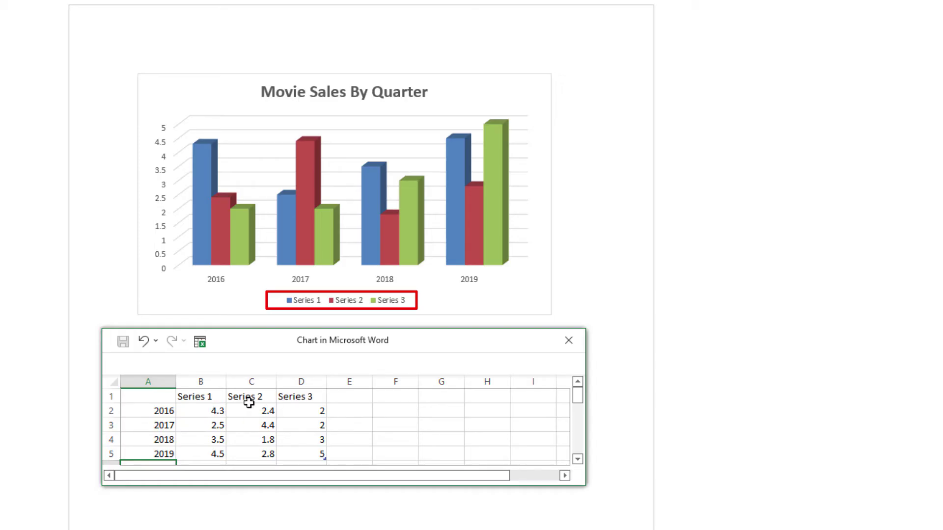
click(215, 395)
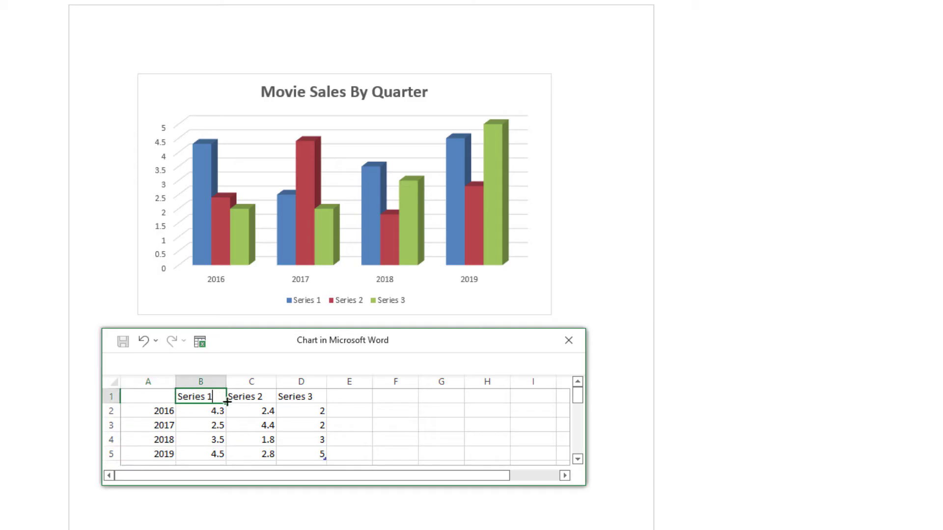
key(BackSpace)
key(BackSpace)
key(BackSpace)
key(BackSpace)
key(BackSpace)
key(BackSpace)
key(BackSpace)
key(BackSpace)
text(q)
key(BackSpace)
text(Quarter 1)
Replace the Series 2 header in cell C1 of the chart data with Quarter 2
click(268, 397)
double_click(268, 396)
key(BackSpace)
key(BackSpace)
key(BackSpace)
key(BackSpace)
key(BackSpace)
key(BackSpace)
key(BackSpace)
key(BackSpace)
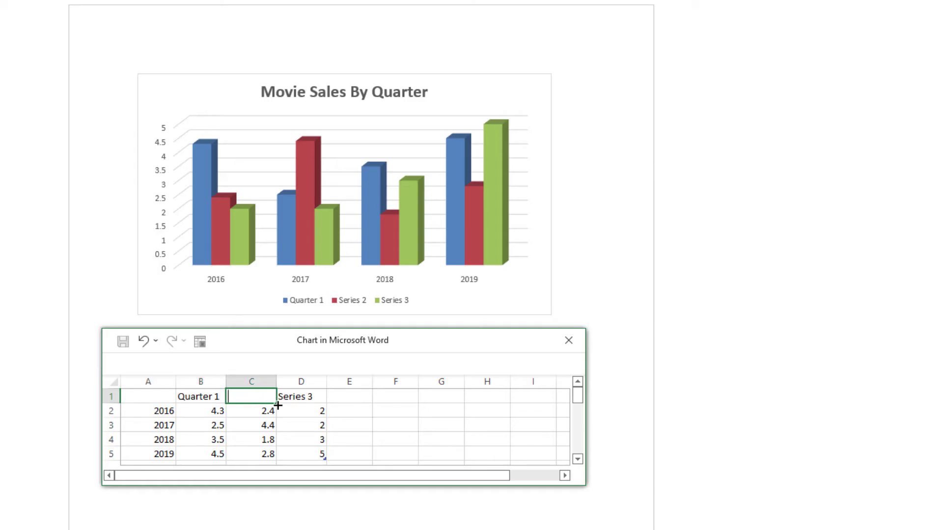
text(Quarter 2)
Replace the Series 3 header in cell D1 of the chart data with Quarter 3
click(309, 394)
key(shift+Down)
key(shift+Down)
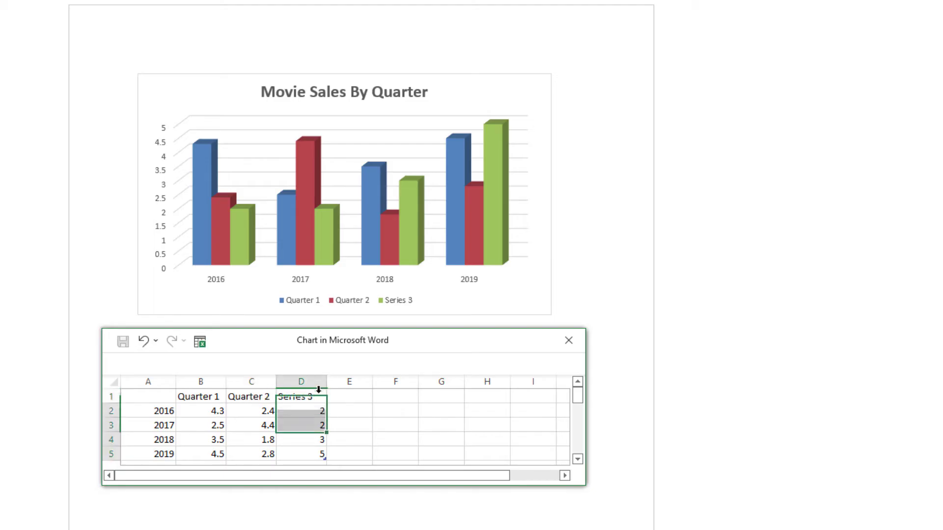
key(Down)
key(shift+Down)
key(shift+Down)
key(shift+Down)
click(319, 394)
double_click(319, 395)
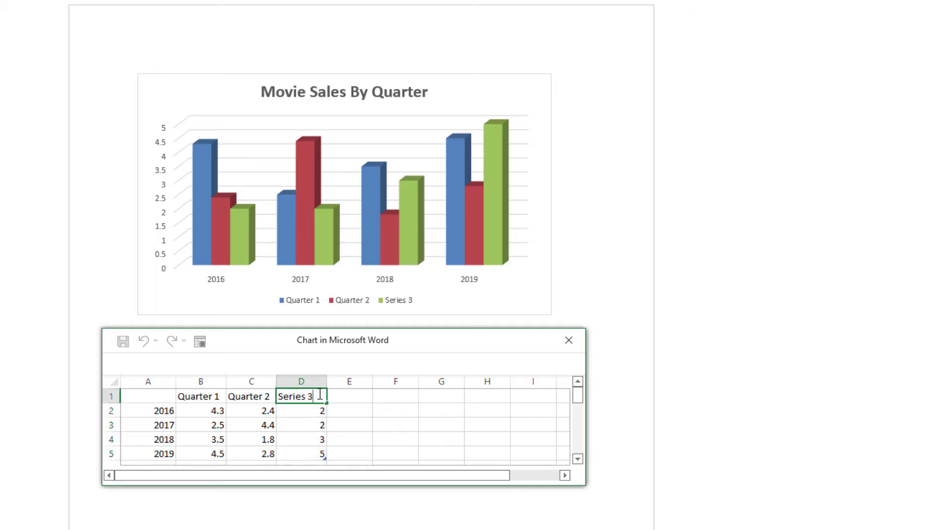
key(BackSpace)
key(BackSpace)
key(BackSpace)
key(BackSpace)
key(BackSpace)
key(BackSpace)
key(BackSpace)
key(BackSpace)
text(quar)
key(BackSpace)
key(BackSpace)
key(BackSpace)
key(BackSpace)
text(Quarte)
Add a fourth series header, Quarter 4, in the empty cell E1 of the chart data
click(356, 401)
double_click(358, 400)
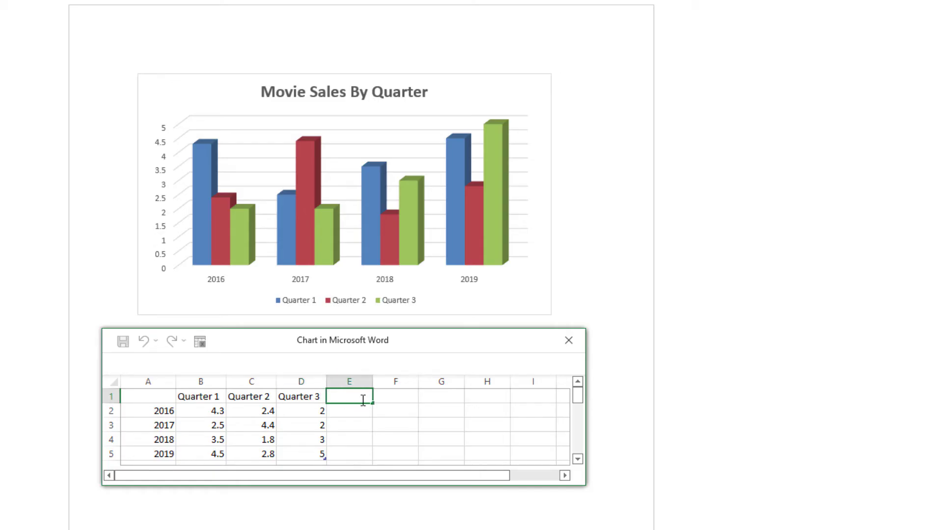
text(Quarter 4)
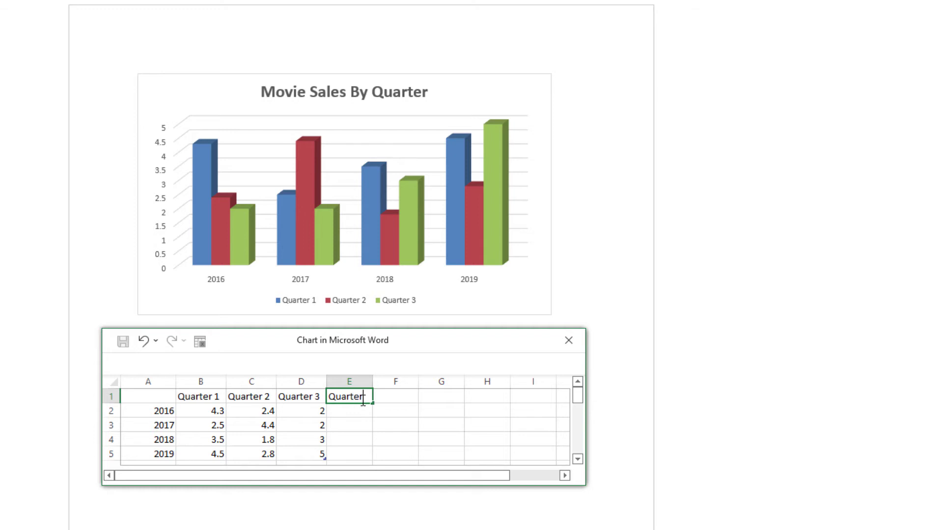
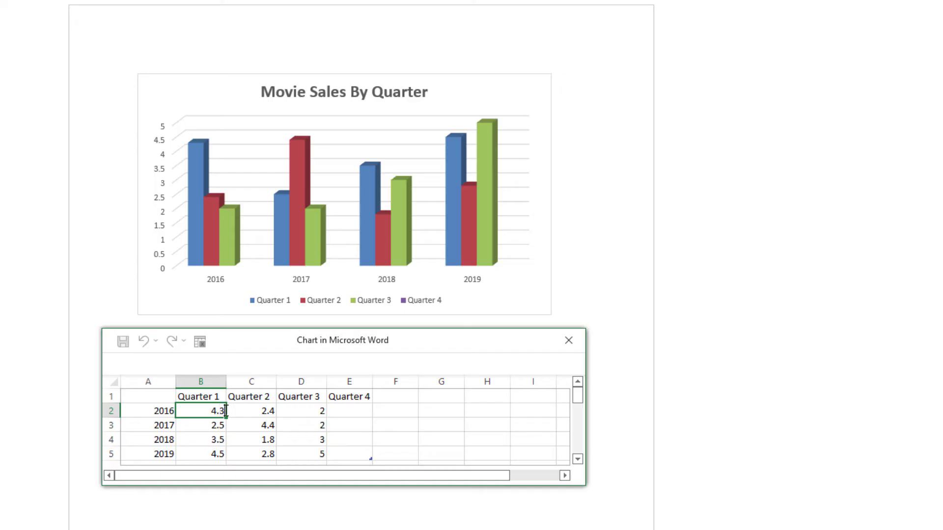
Set the 2016 sales to $2000 for Quarter 1 in cell B2 and $3000 for Quarter 2 in cell C2
key(BackSpace)
text($2000)
key(Return)
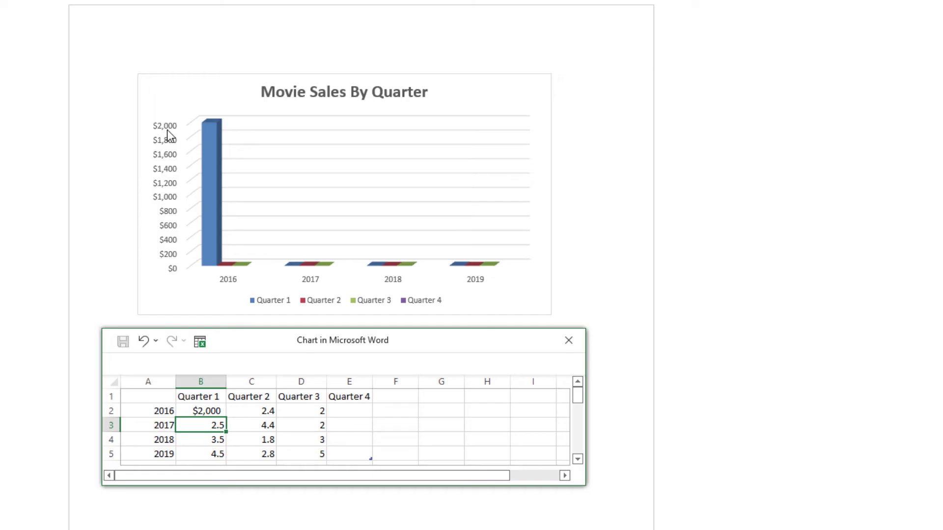
click(273, 411)
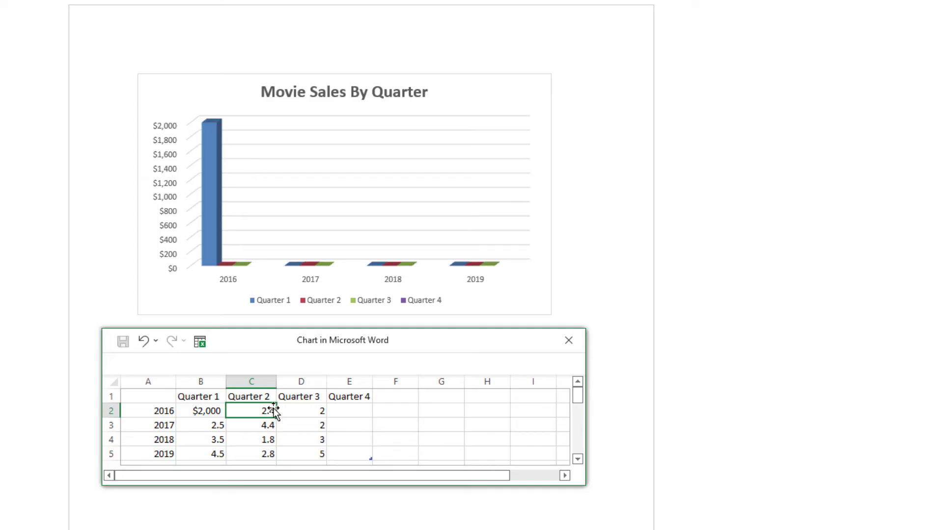
double_click(275, 413)
key(BackSpace)
key(BackSpace)
text($3000)
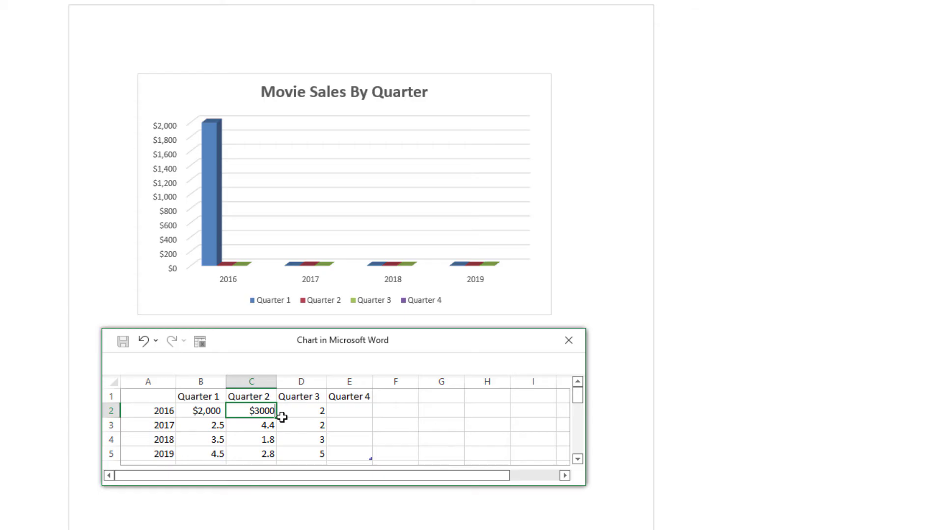
key(Return)
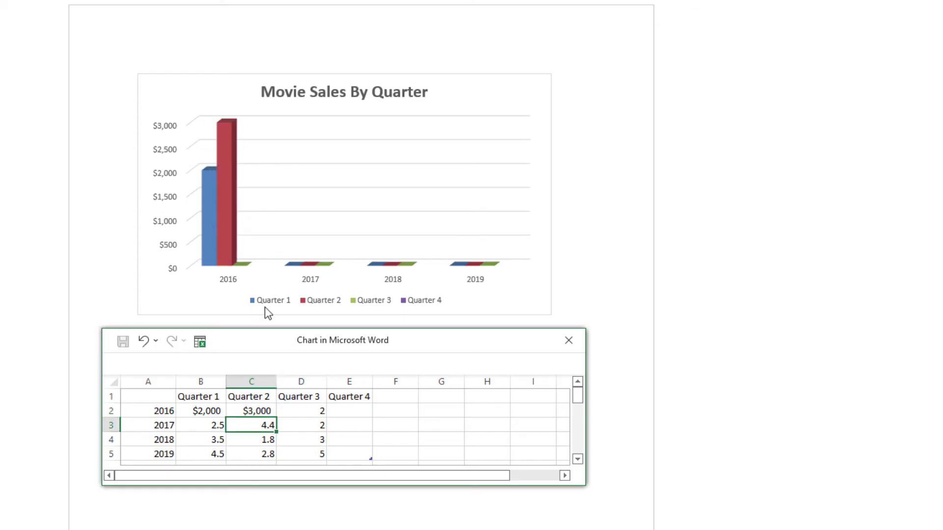
Set the 2016 sales to $3500 for Quarter 3 in cell D2 and $1800 for Quarter 4 in cell E2
click(323, 410)
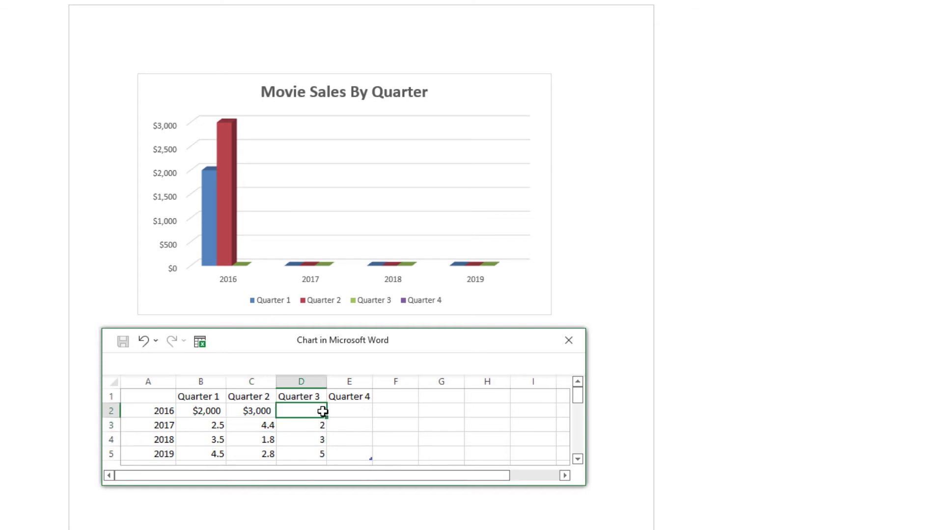
text(2)
key(Escape)
text($3500)
key(Return)
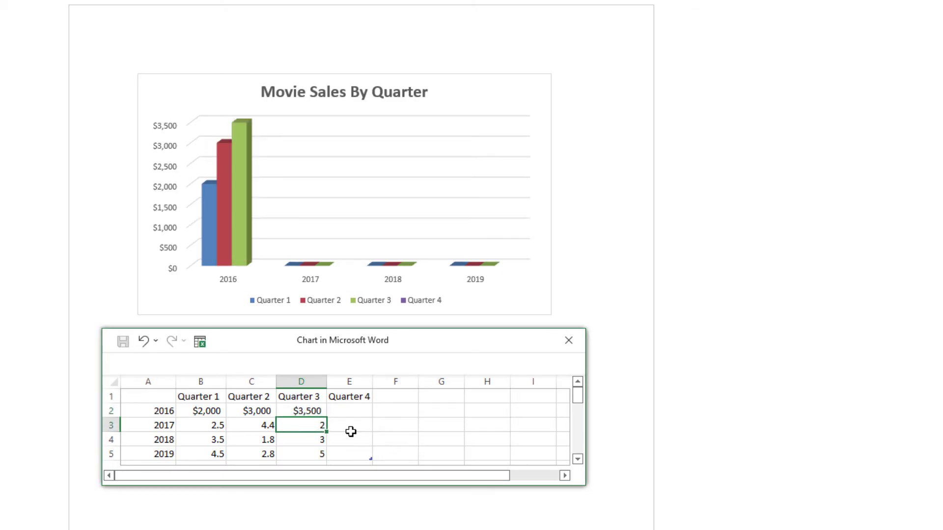
click(359, 411)
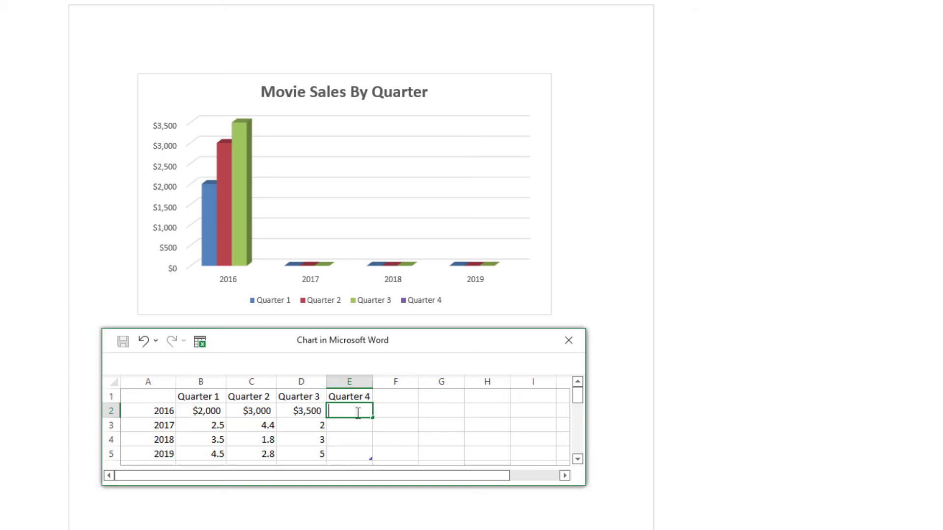
text($1800)
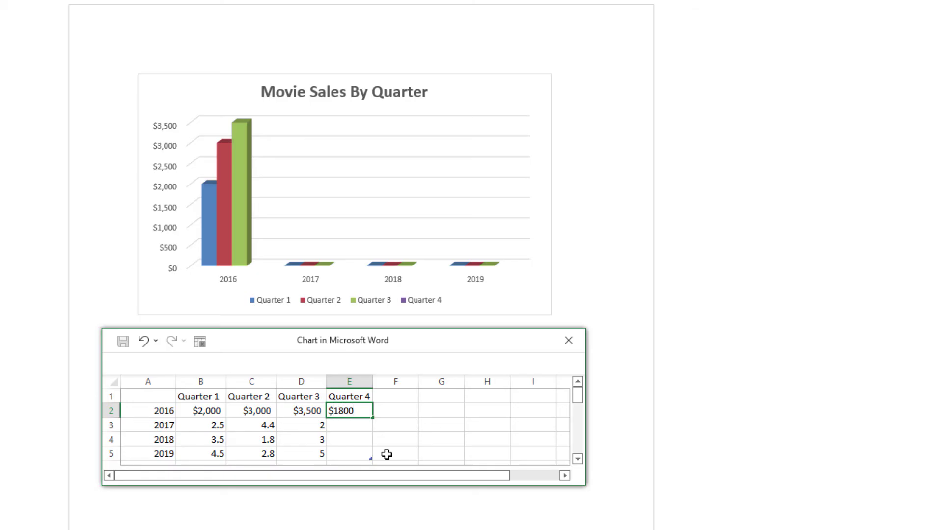
key(Return)
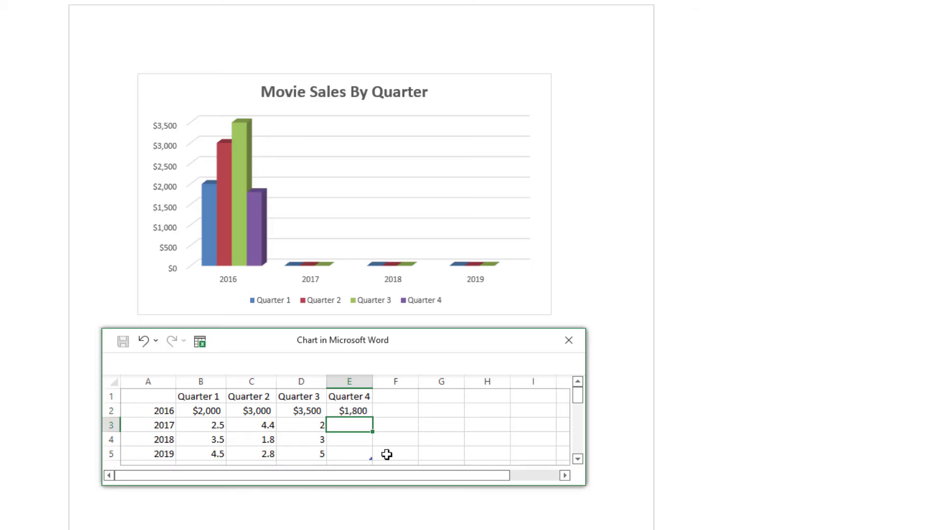
Fill B3:E5 with $4000, $2700, $2200, $3100 for 2017; $1500, $2100, $2700, $1000 for 2018; $2900, $1400, $1800, $3900 for 2019
click(222, 425)
key(Right)
key(Right)
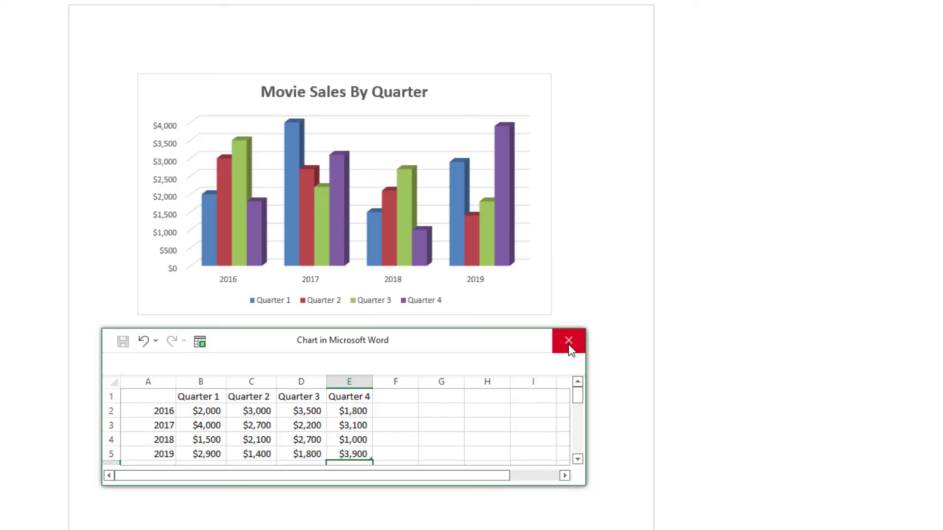
Move the chart data window, maximise and restore it, and close it
mouse_move(467, 350)
mouse_down()
mouse_move(467, 362)
mouse_move(462, 343)
mouse_move(552, 343)
mouse_move(458, 343)
mouse_up()
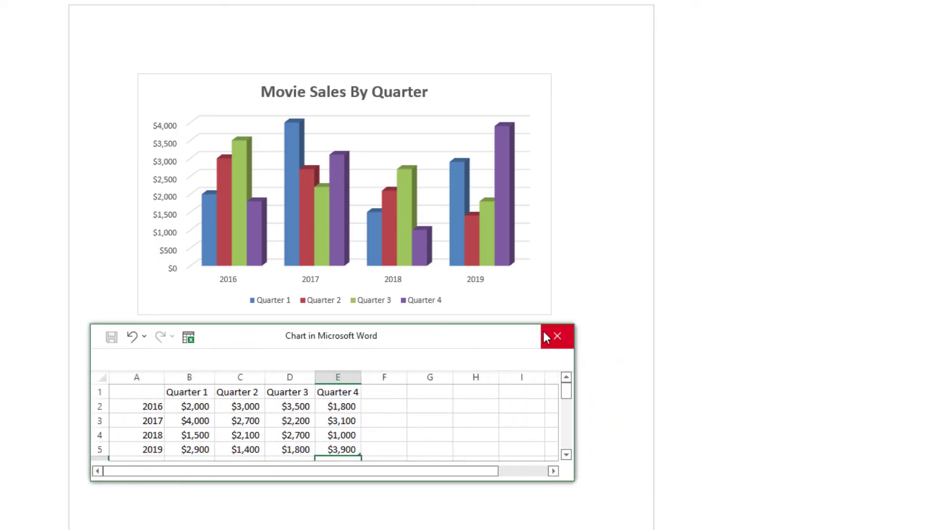
double_click(499, 337)
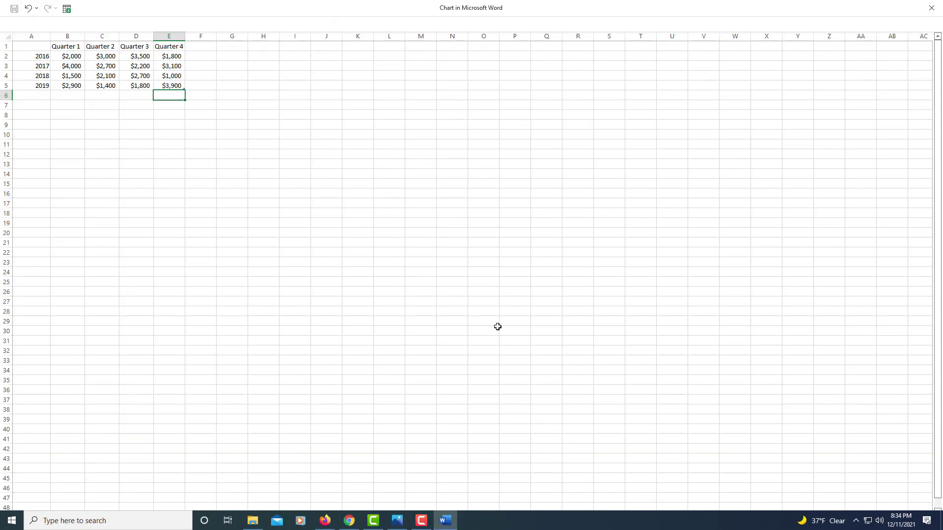
double_click(881, 12)
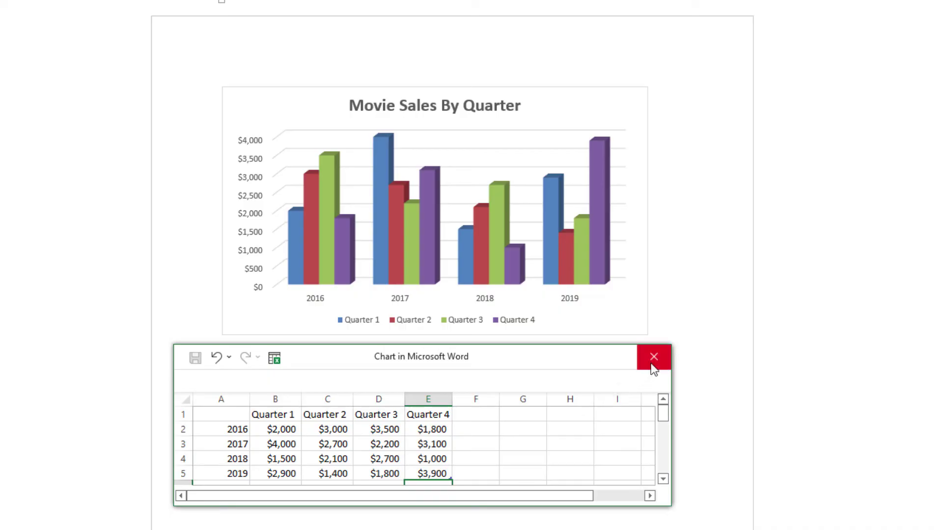
click(655, 357)
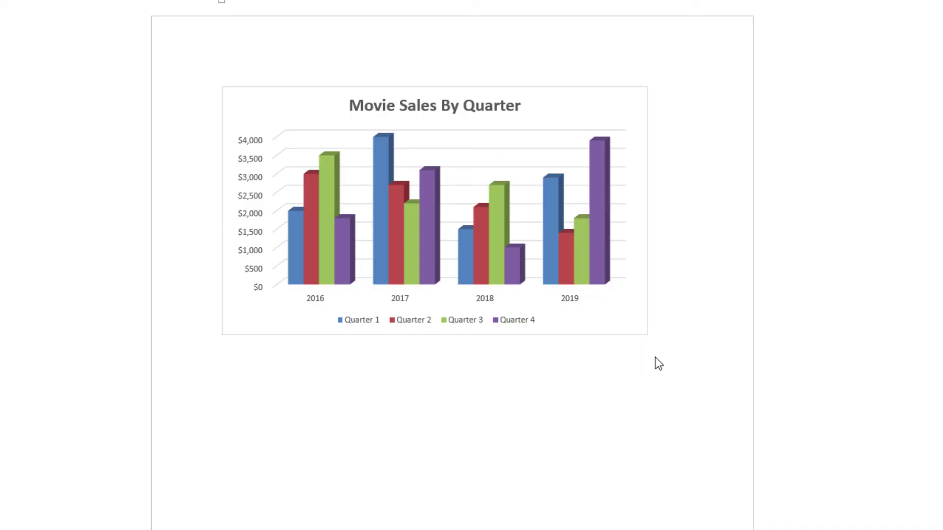
Reopen the chart's data sheet for editing
right_click(431, 226)
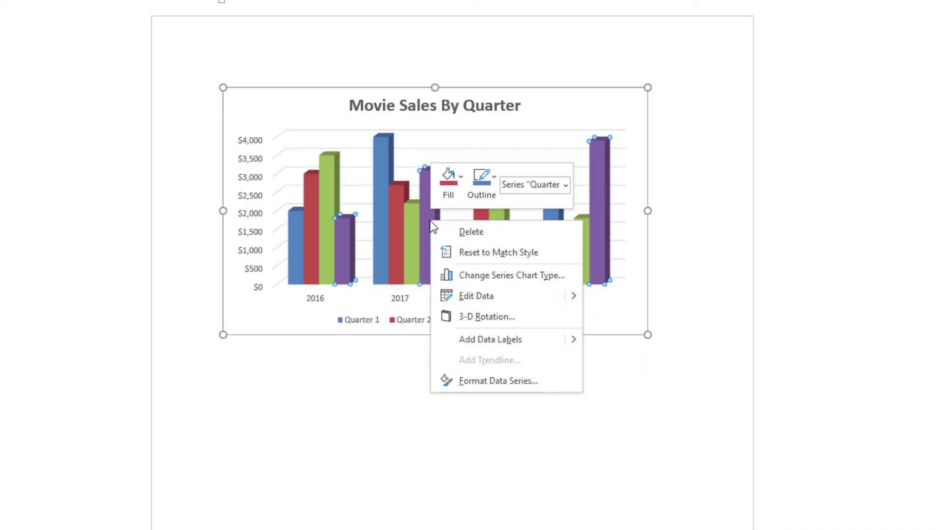
click(491, 303)
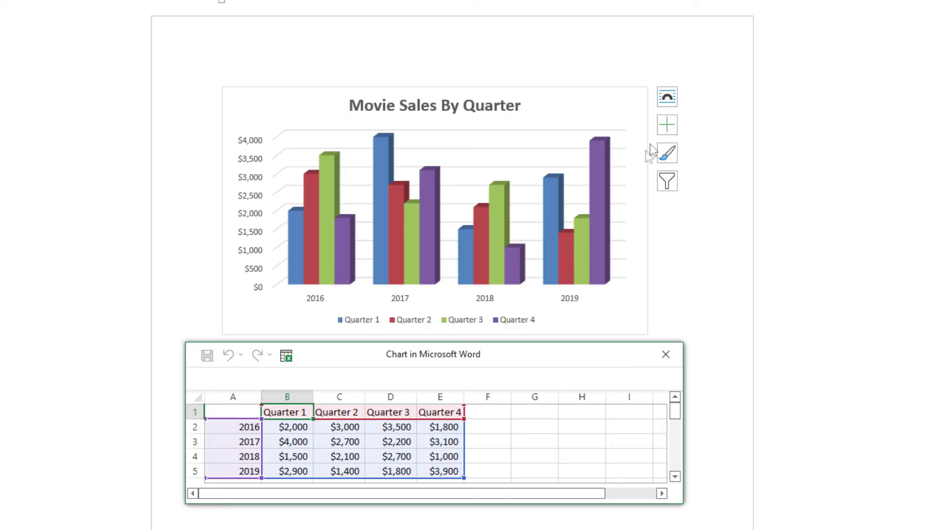
Set the chart's text wrapping to In Front of Text and reposition it slightly higher on the page, aligned near the left margin
click(670, 104)
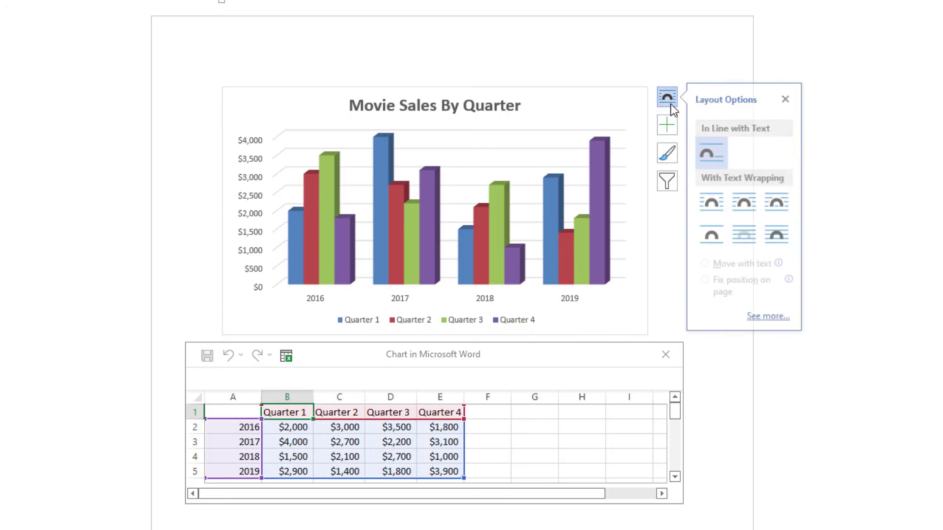
click(777, 243)
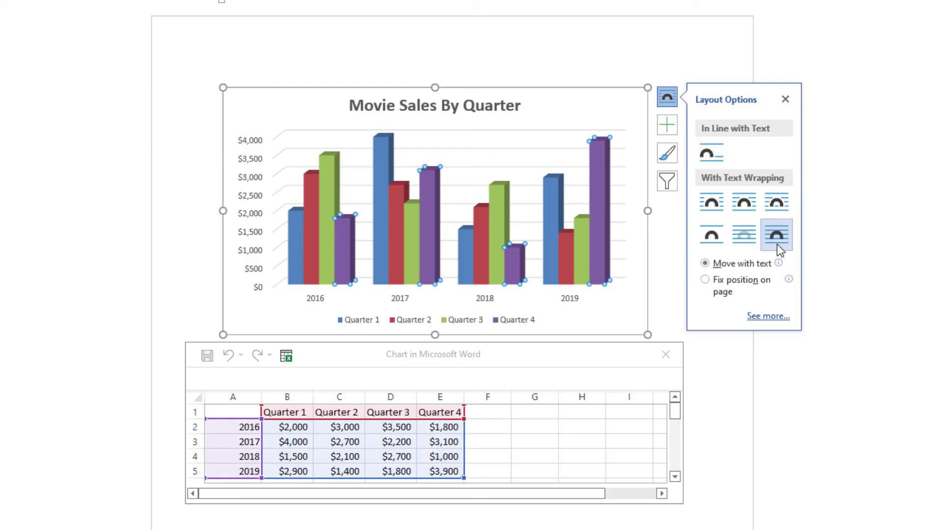
drag(555, 95, 623, 67)
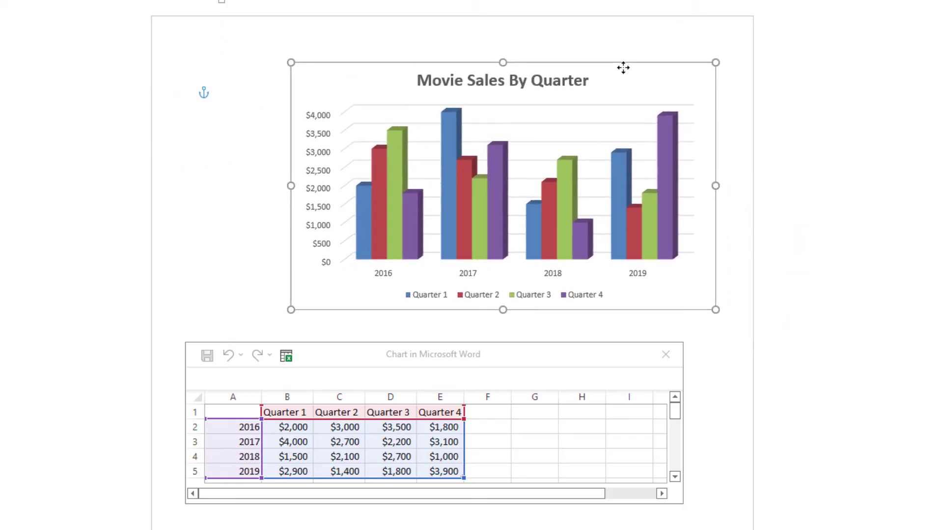
mouse_move(715, 64)
mouse_down()
mouse_move(664, 110)
mouse_move(713, 63)
mouse_up()
click(600, 131)
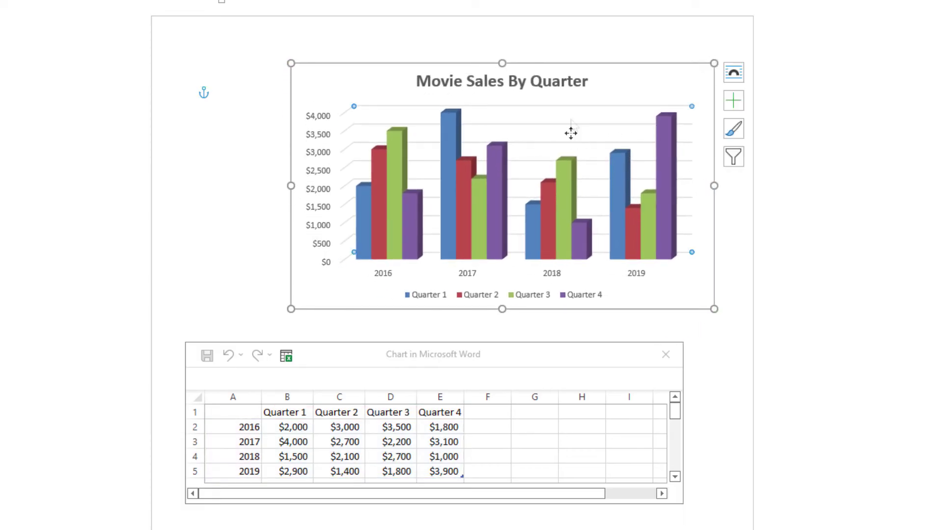
drag(600, 69, 526, 79)
click(539, 74)
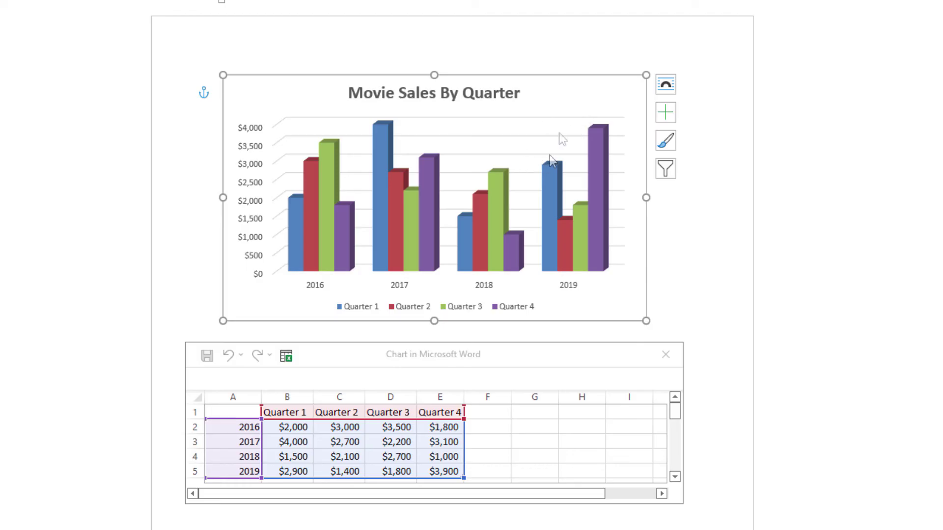
Try the chart elements by hiding and restoring the axes, and adding and removing the axis titles
click(669, 117)
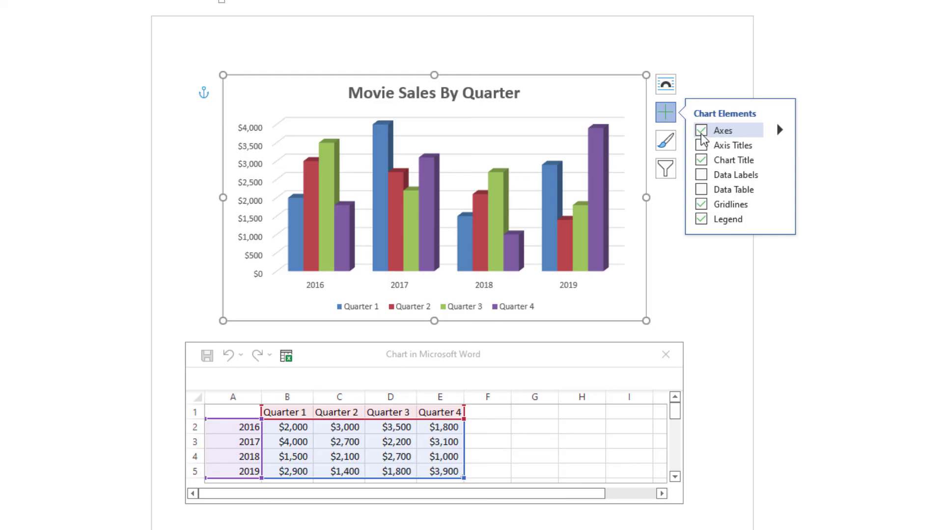
click(701, 132)
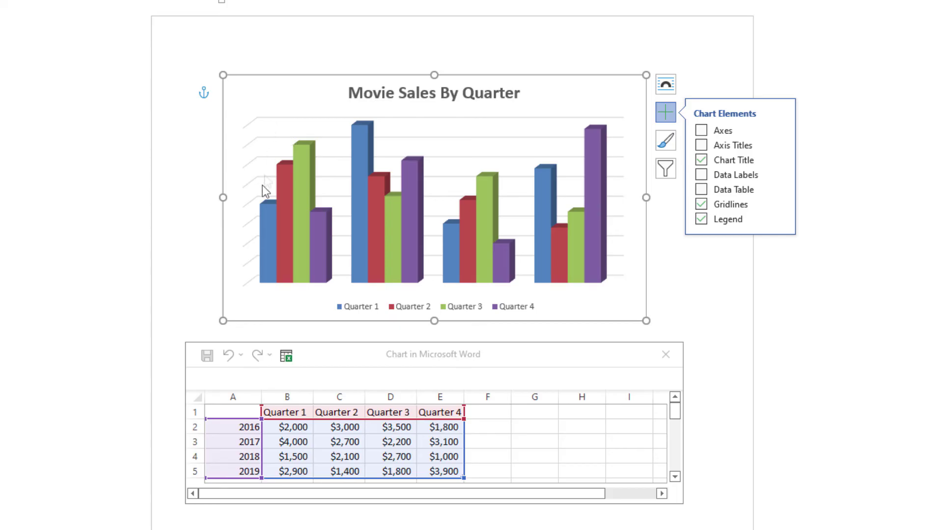
click(701, 130)
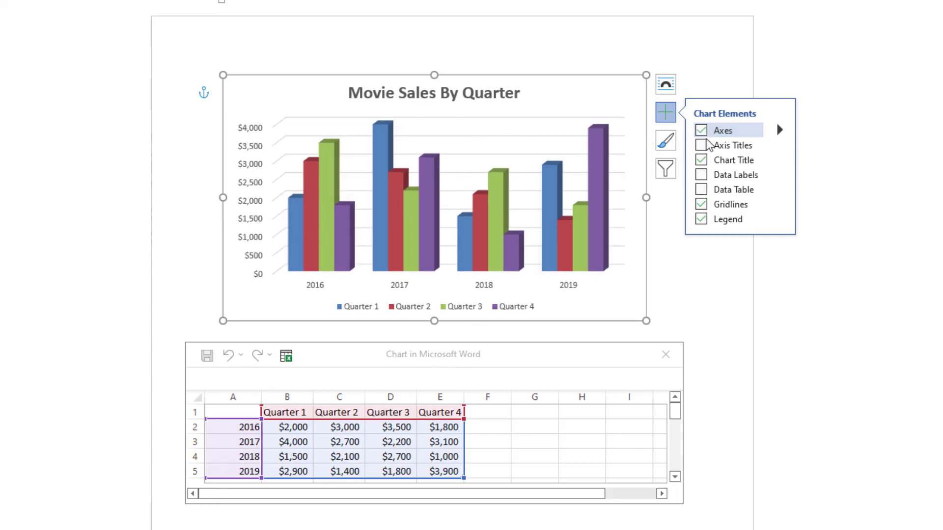
click(701, 146)
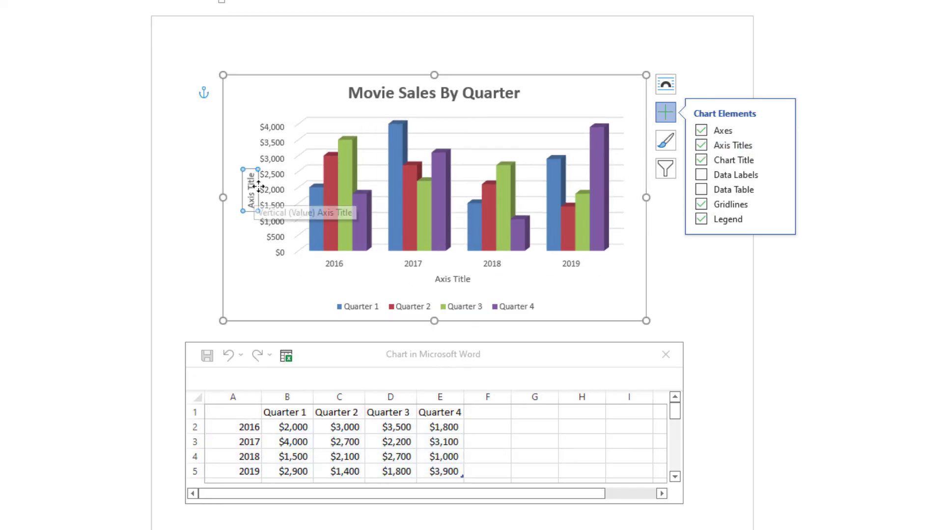
click(707, 147)
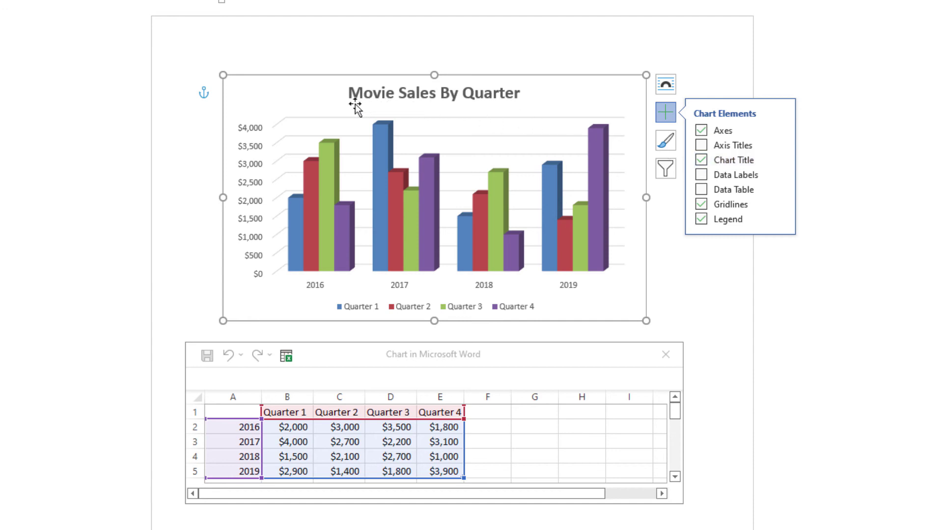
Add data labels to the chart's columns
click(701, 178)
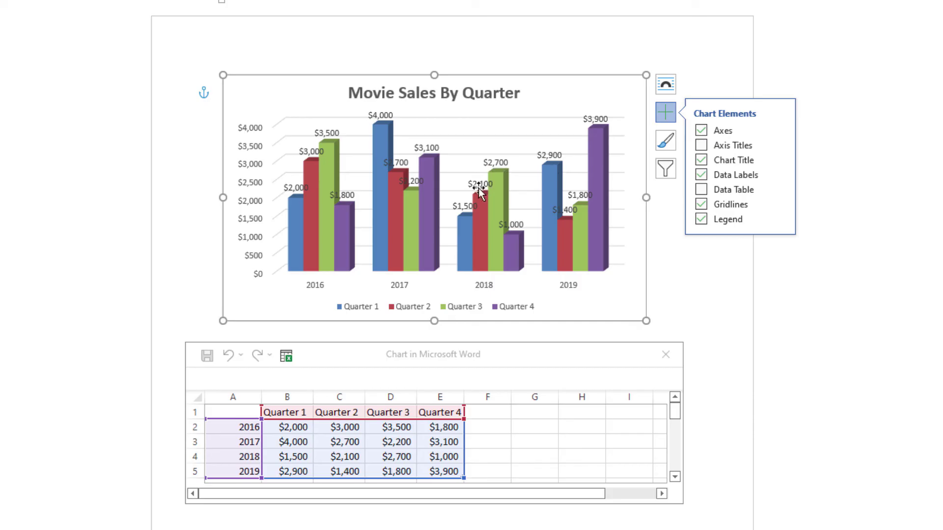
Remove the data labels from the chart's columns and show the available gridline options
click(701, 177)
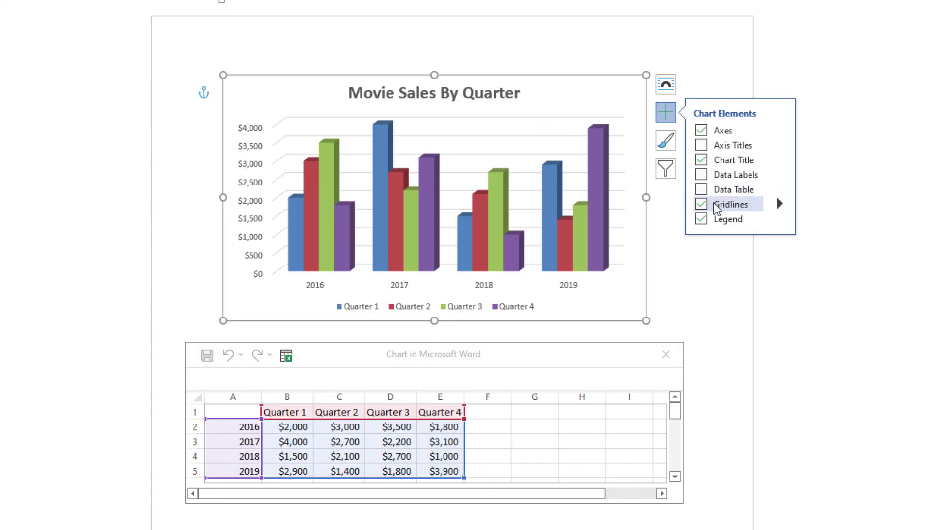
click(780, 205)
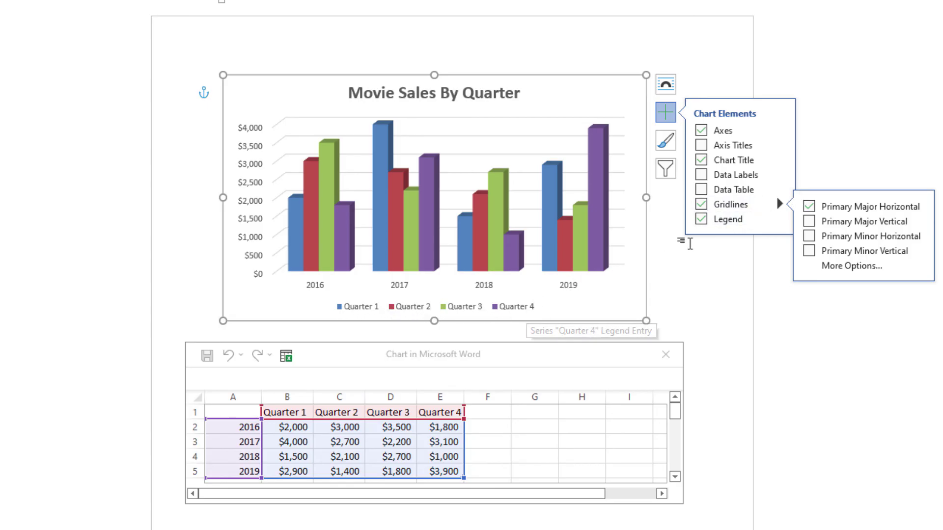
Hide and restore the chart's legend, and set its position to Top, beneath the chart title
click(701, 219)
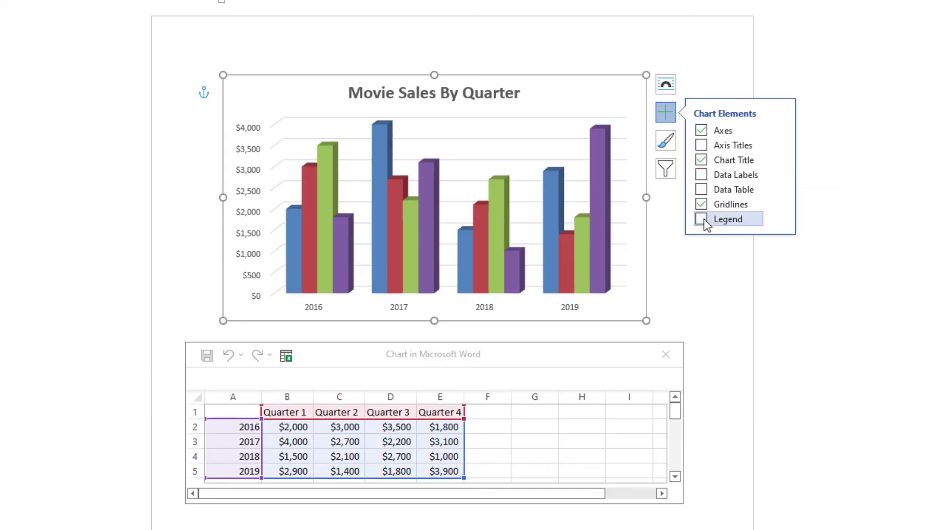
click(701, 220)
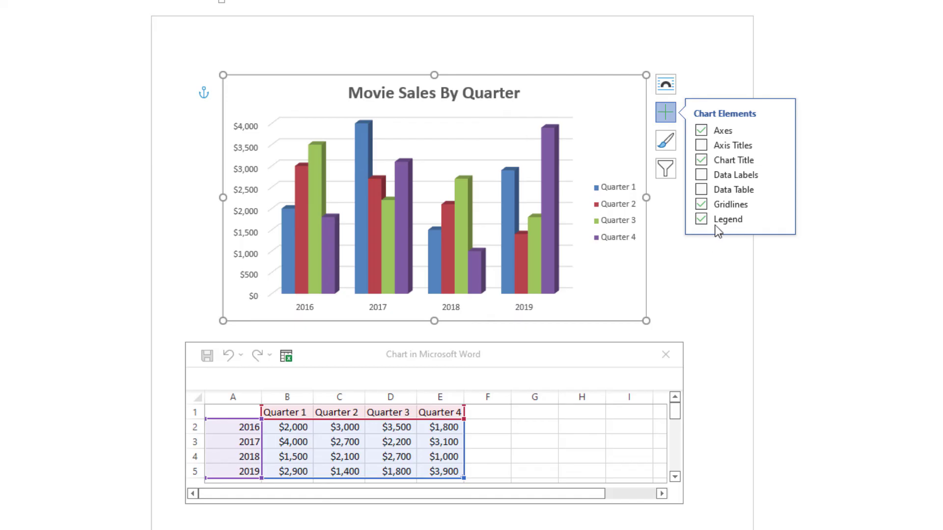
click(780, 221)
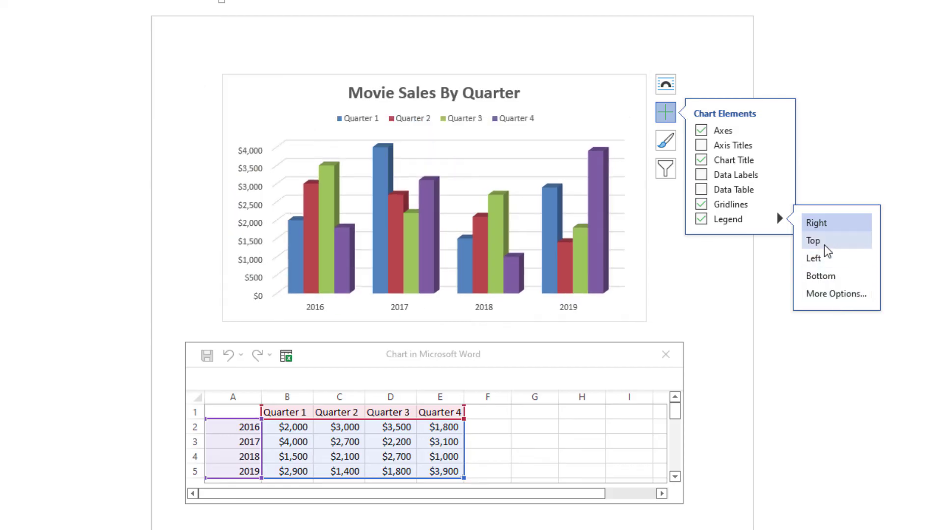
click(824, 244)
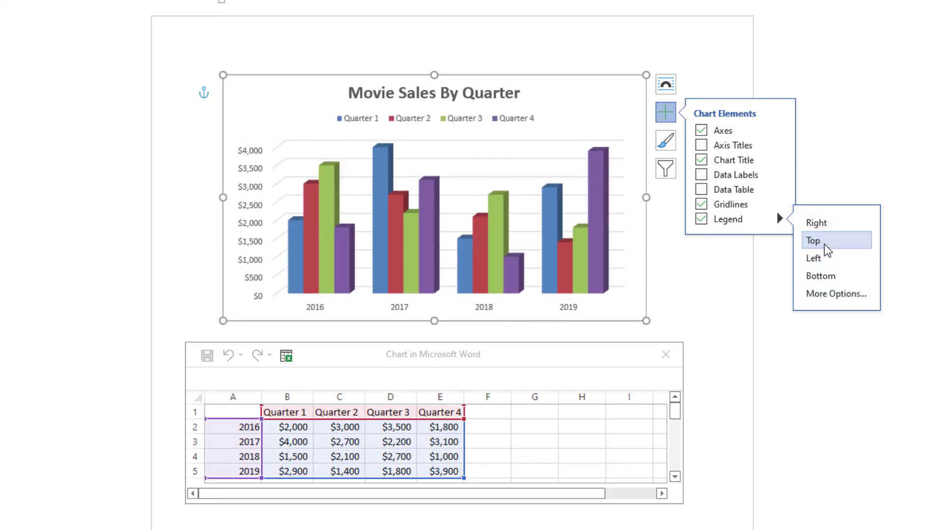
click(728, 304)
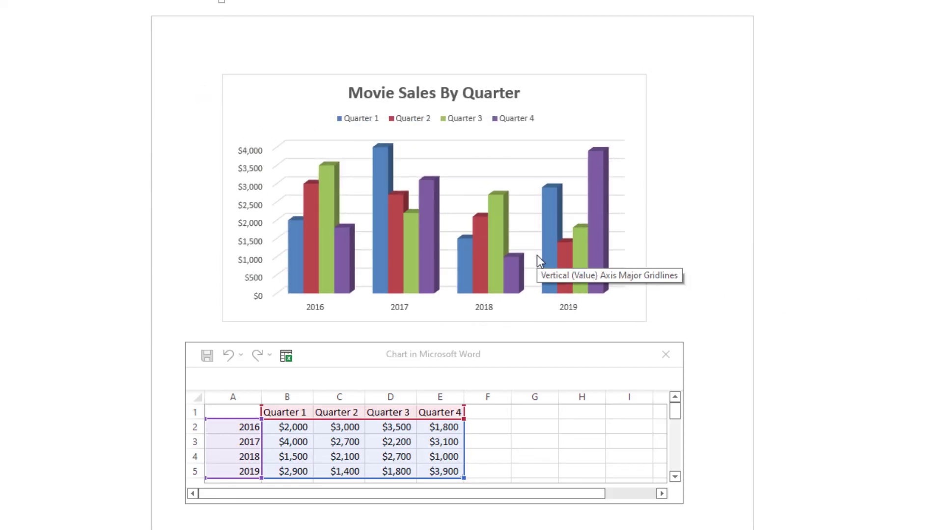